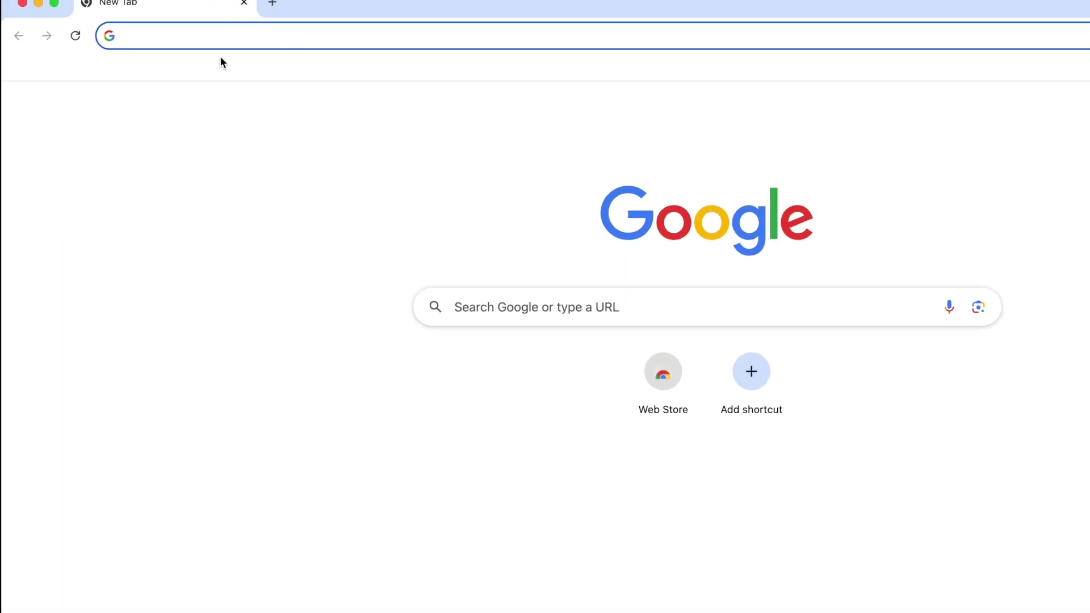
Step: Search Google for 'Earthdata Search' and open the Earthdata Search site from the results
left_click(299, 76)
type("Earthdata")
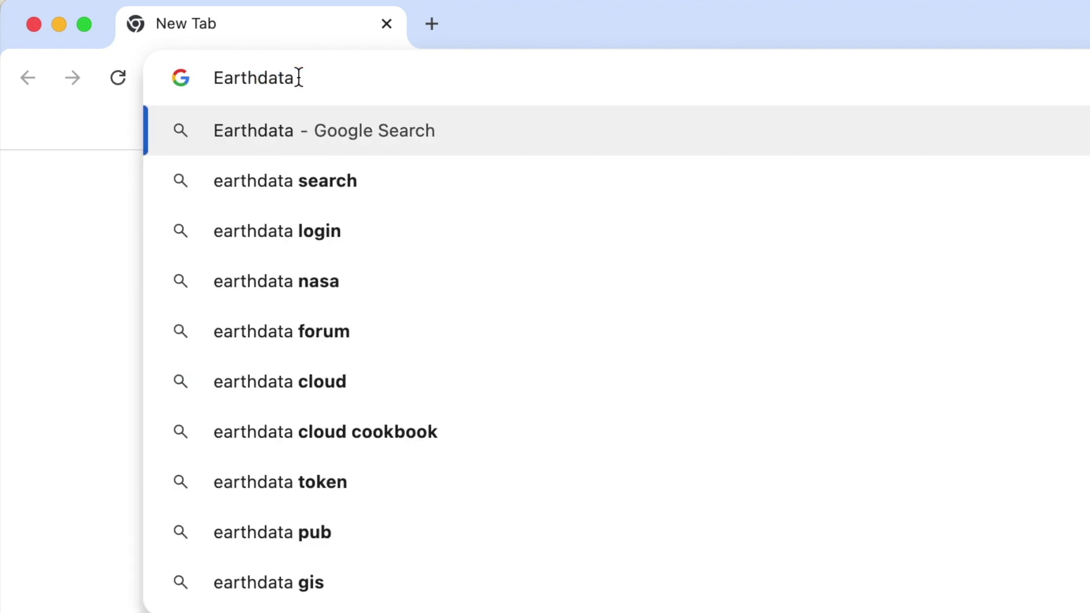
type(" Search")
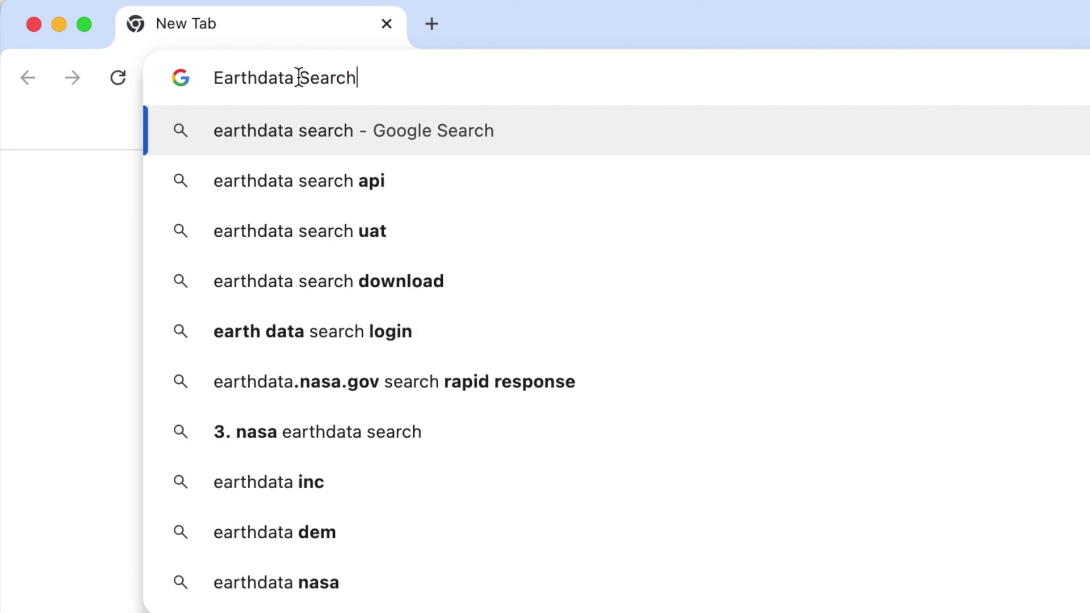
key("Return")
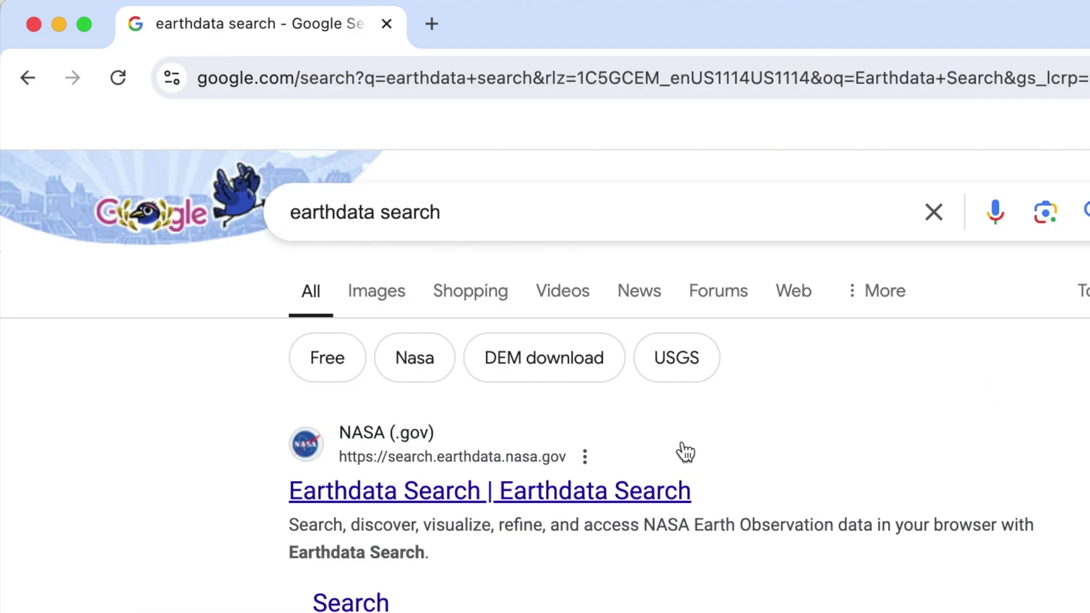
left_click(663, 504)
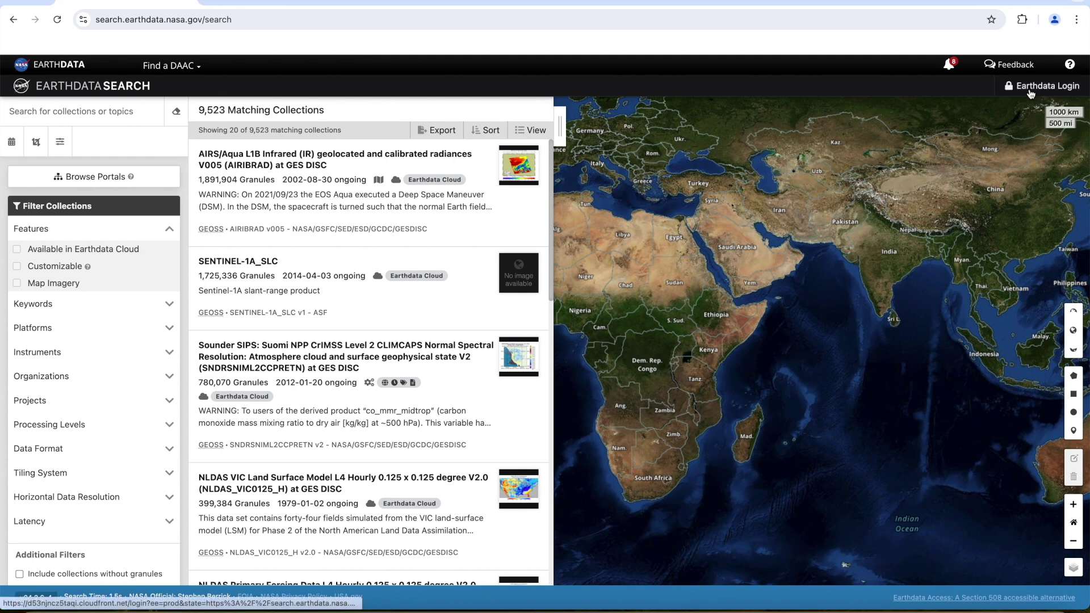
Step: Sign in to Earthdata Search through Earthdata Login
left_click(1031, 94)
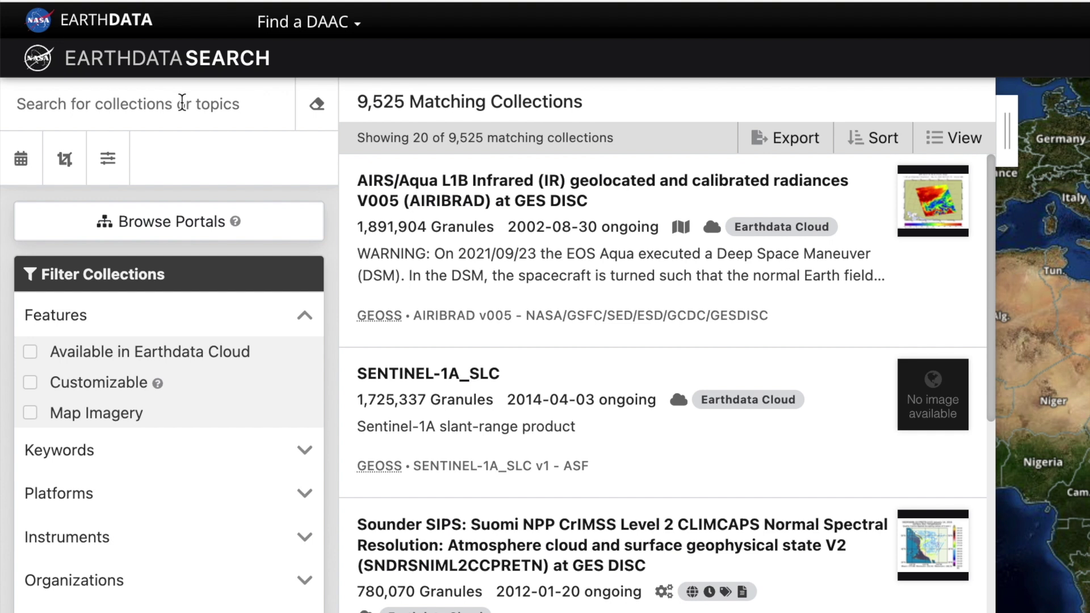
type("s")
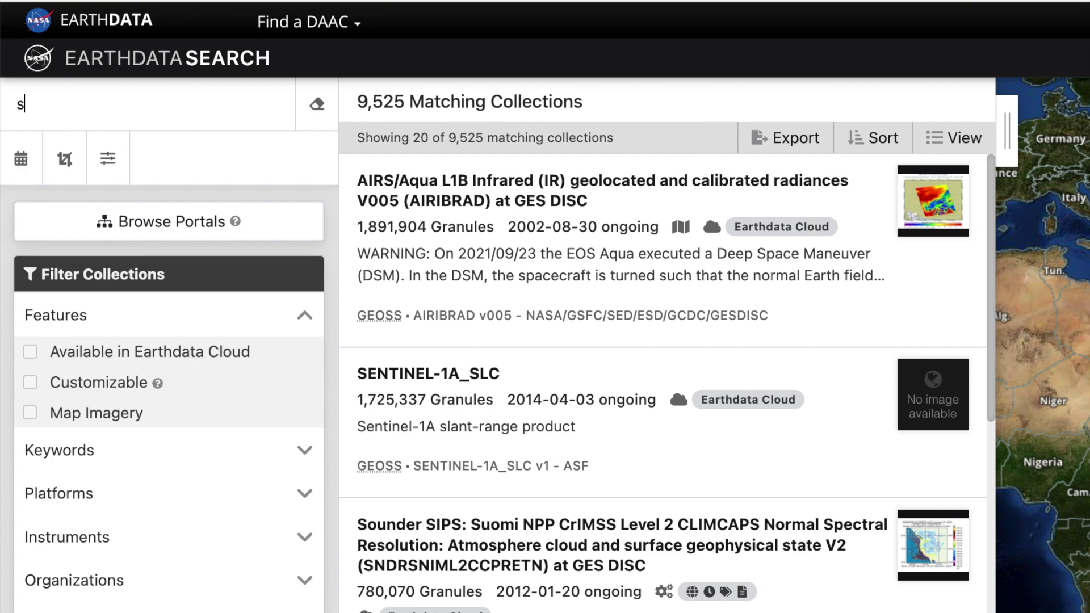
type("oil temperature")
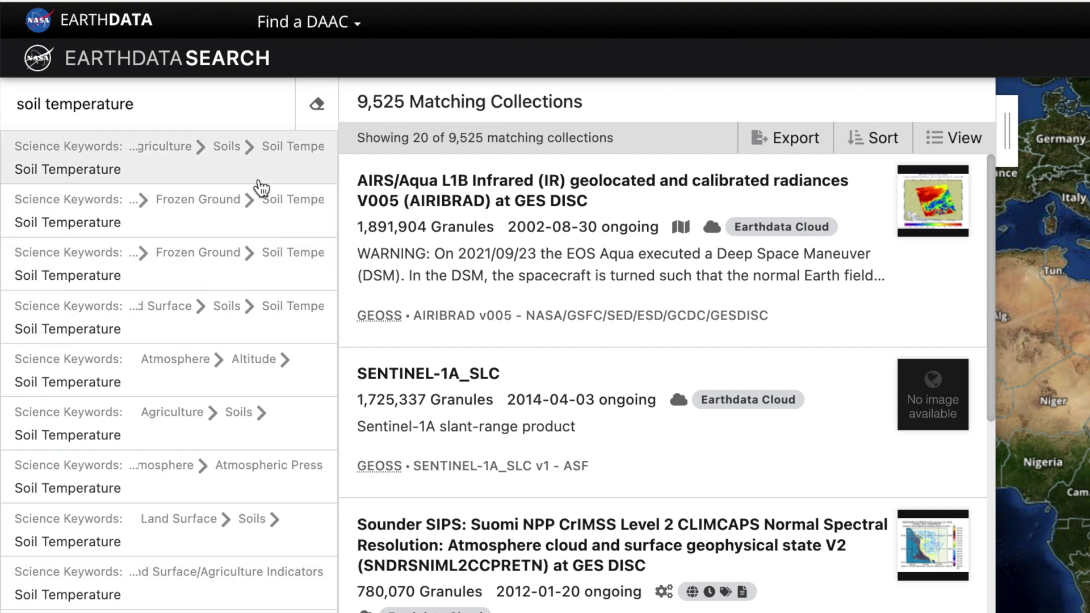
left_click(315, 107)
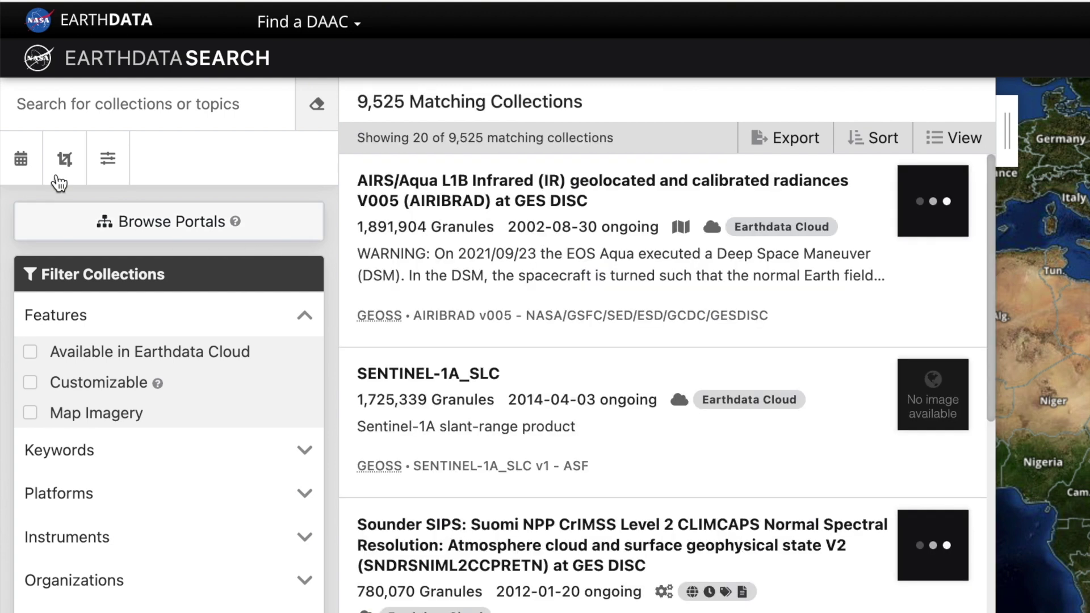
left_click(21, 160)
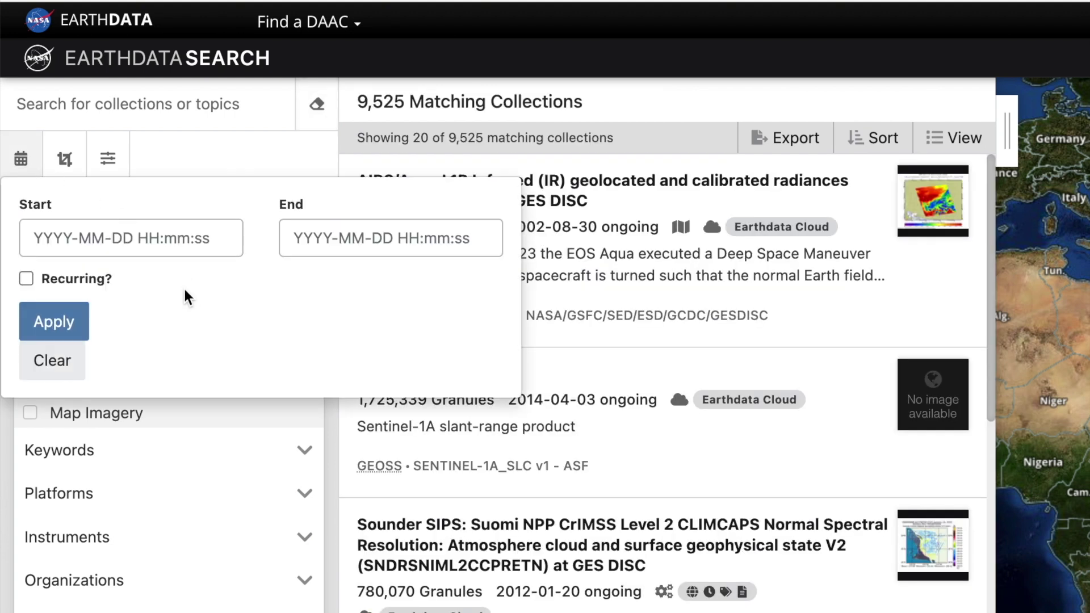
left_click(162, 238)
left_click(111, 383)
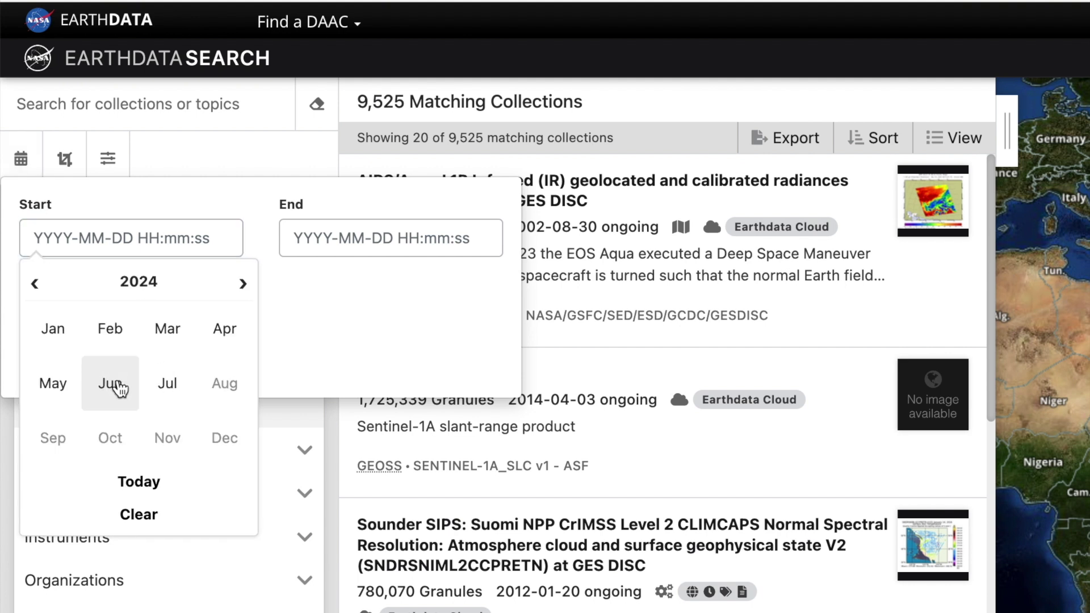
left_click(122, 383)
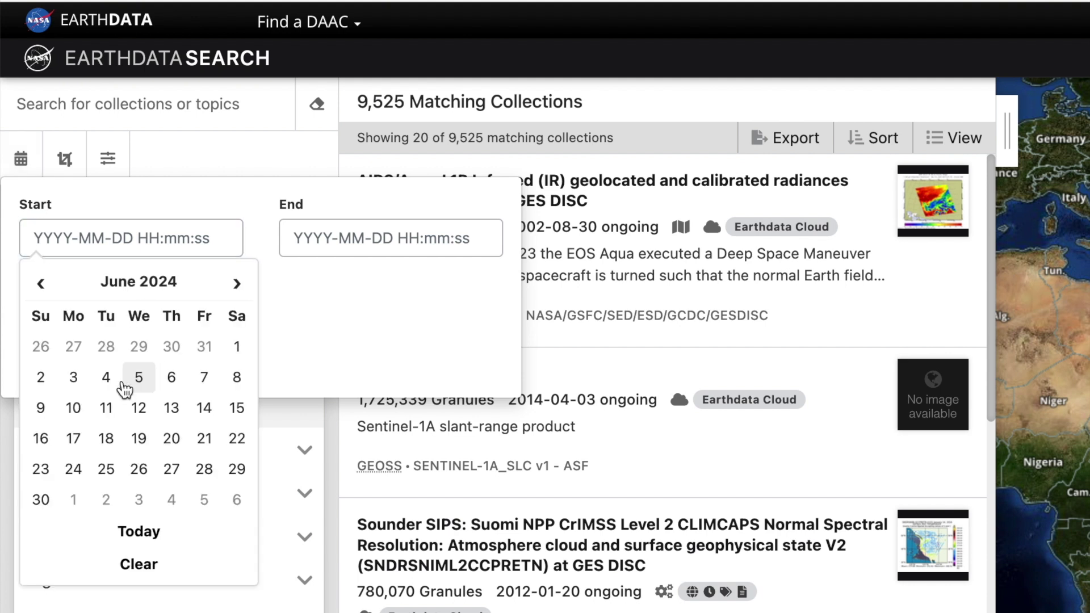
left_click(233, 349)
left_click(347, 239)
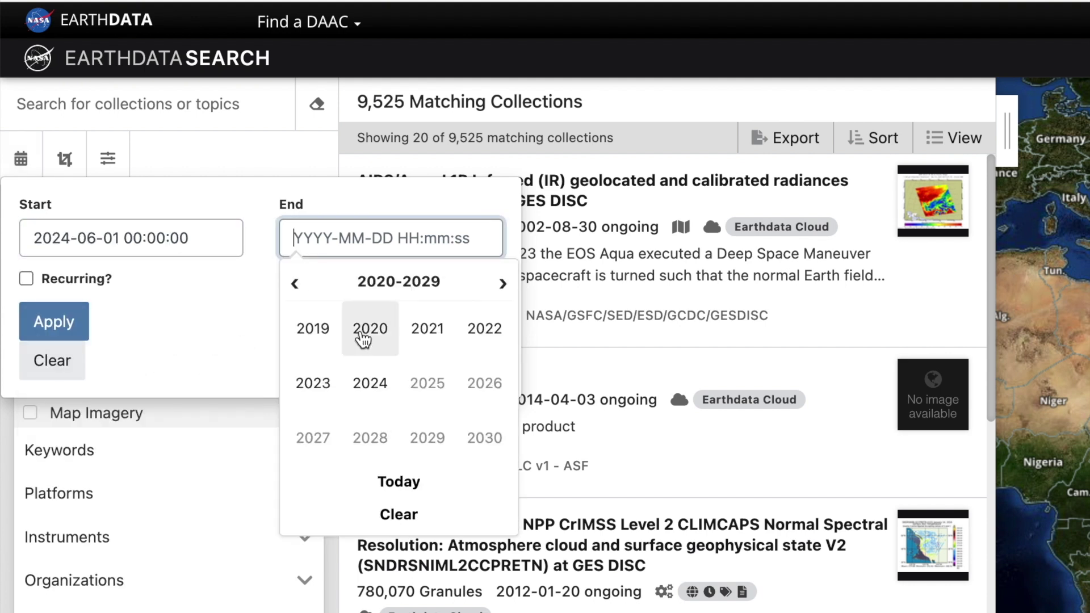
left_click(369, 384)
left_click(369, 383)
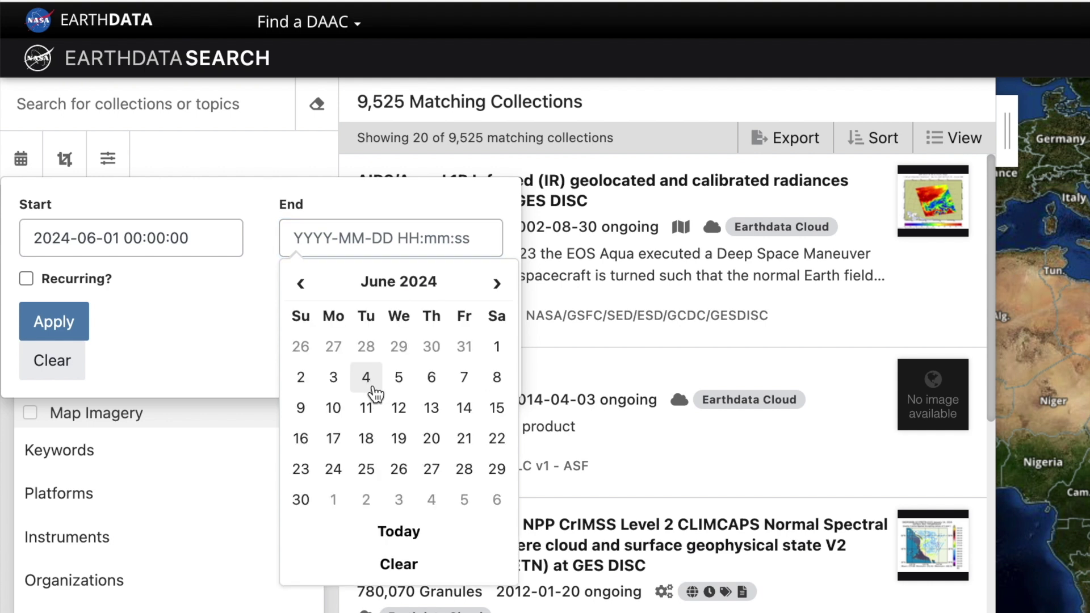
left_click(299, 500)
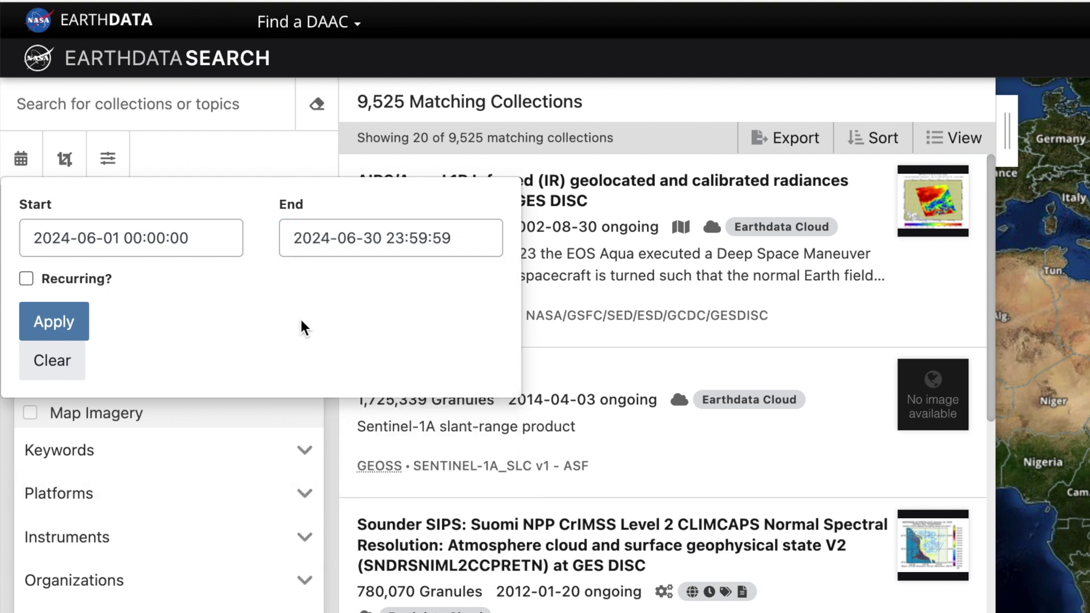
left_click(67, 323)
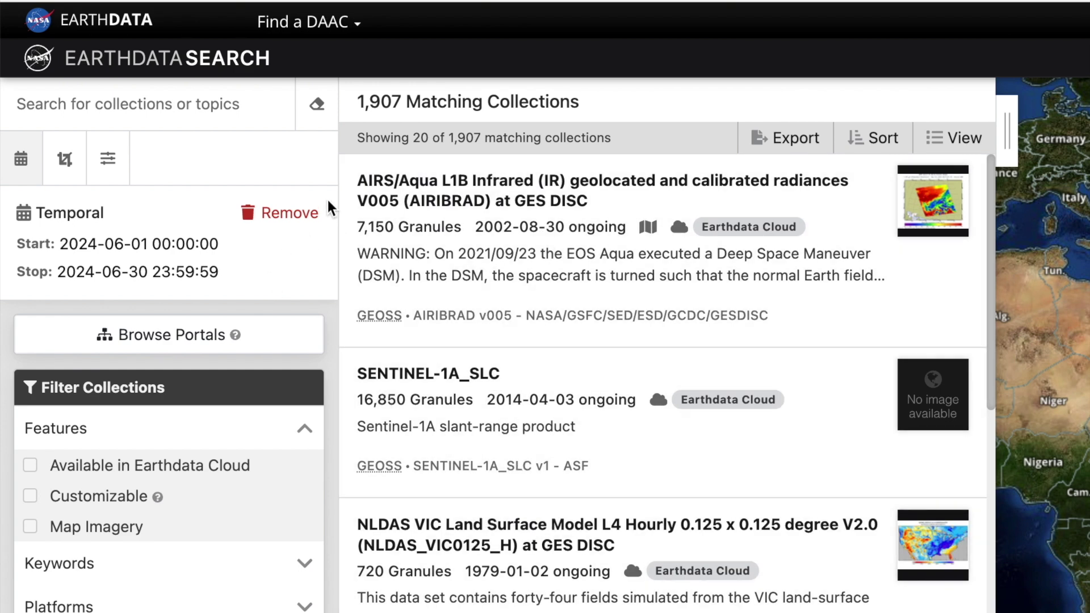
left_click(284, 214)
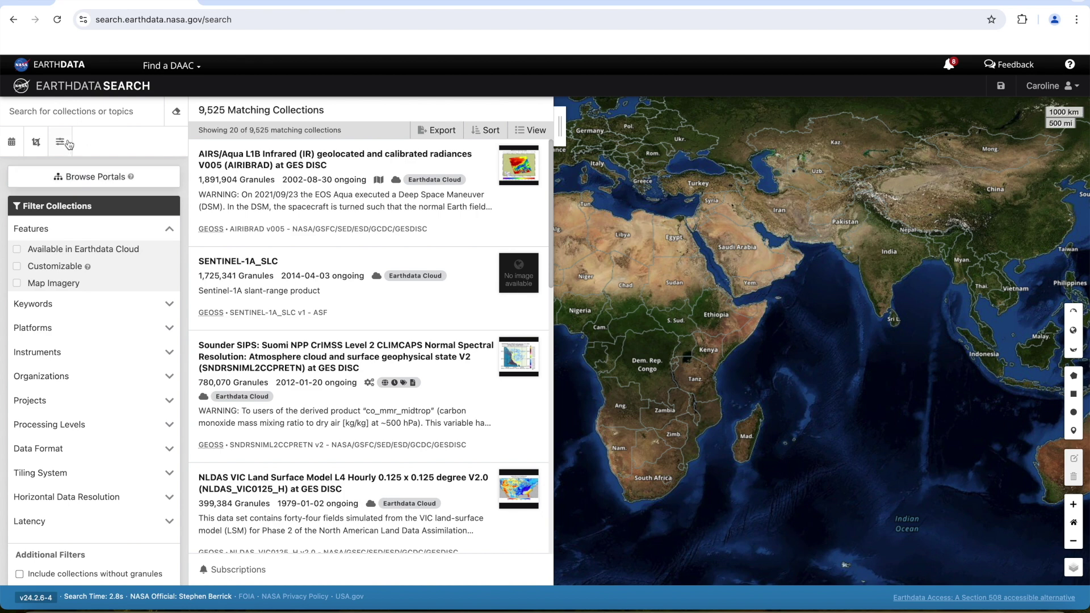
left_click(36, 142)
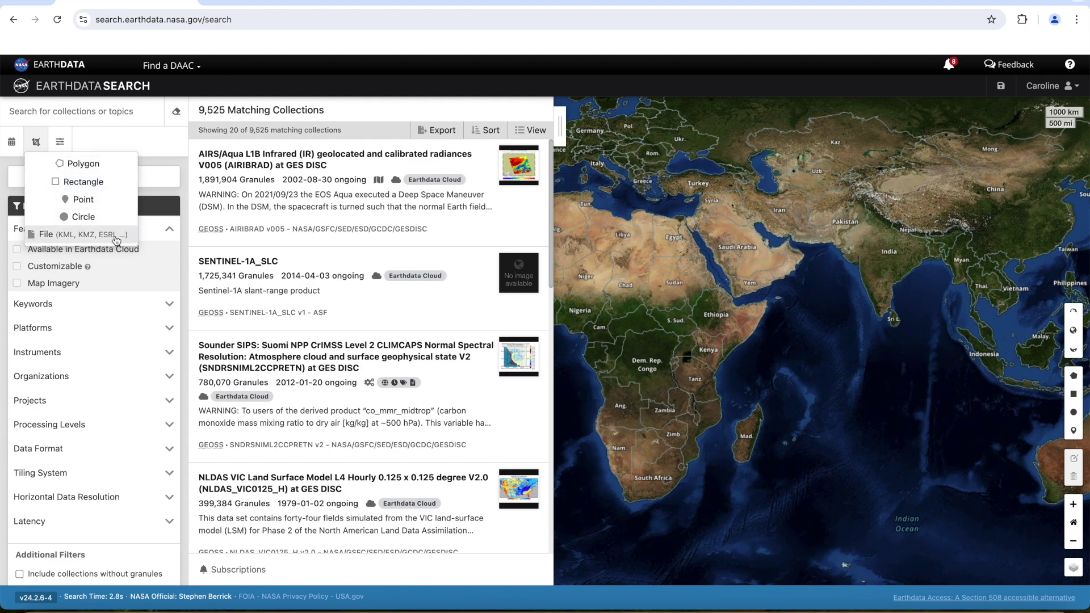
left_click(115, 237)
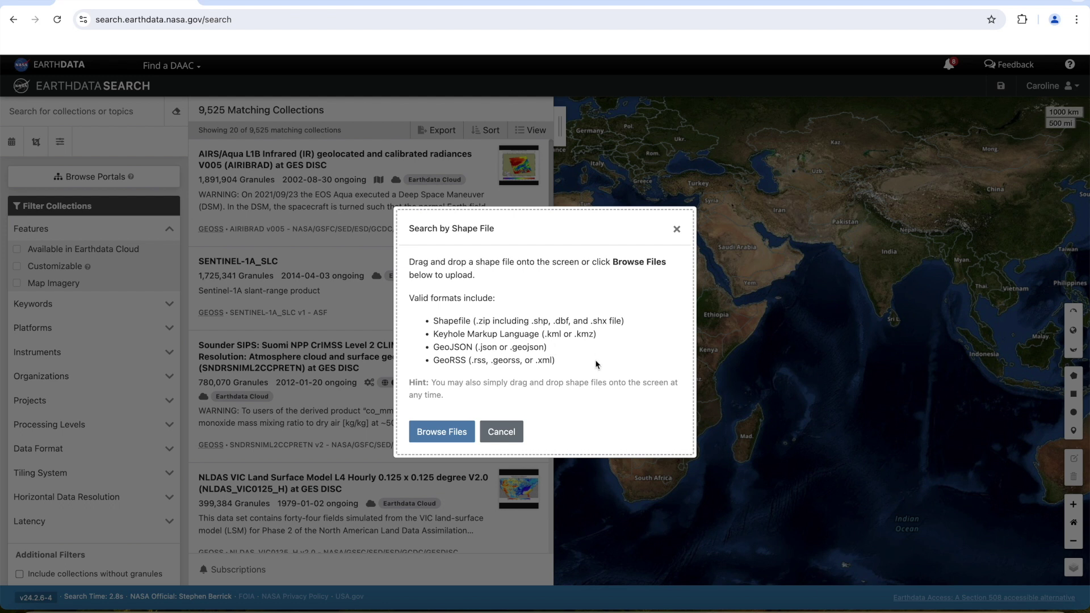
left_click(502, 432)
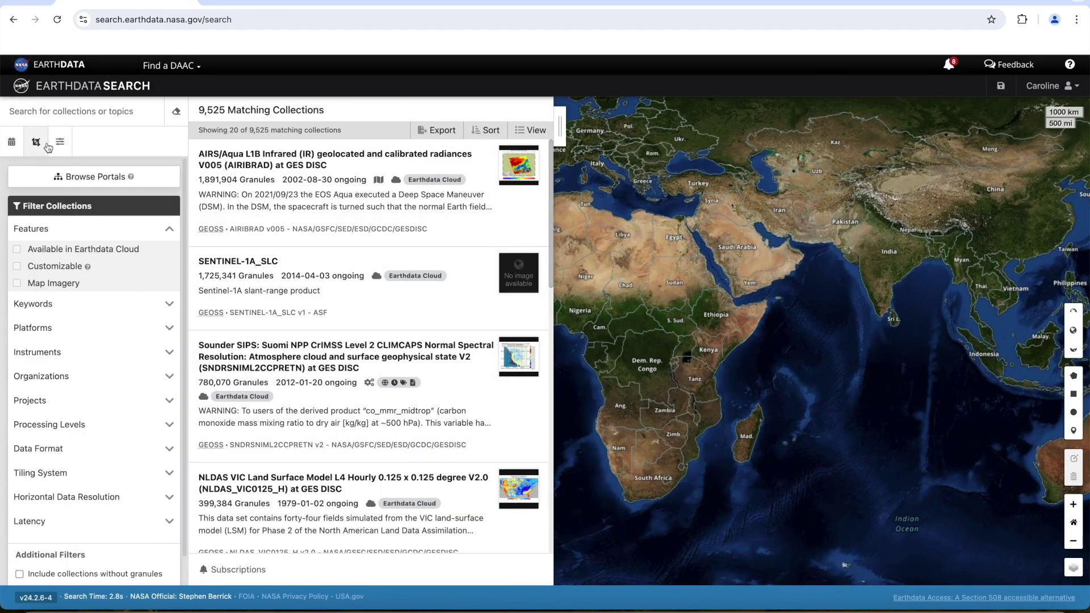
left_click(36, 143)
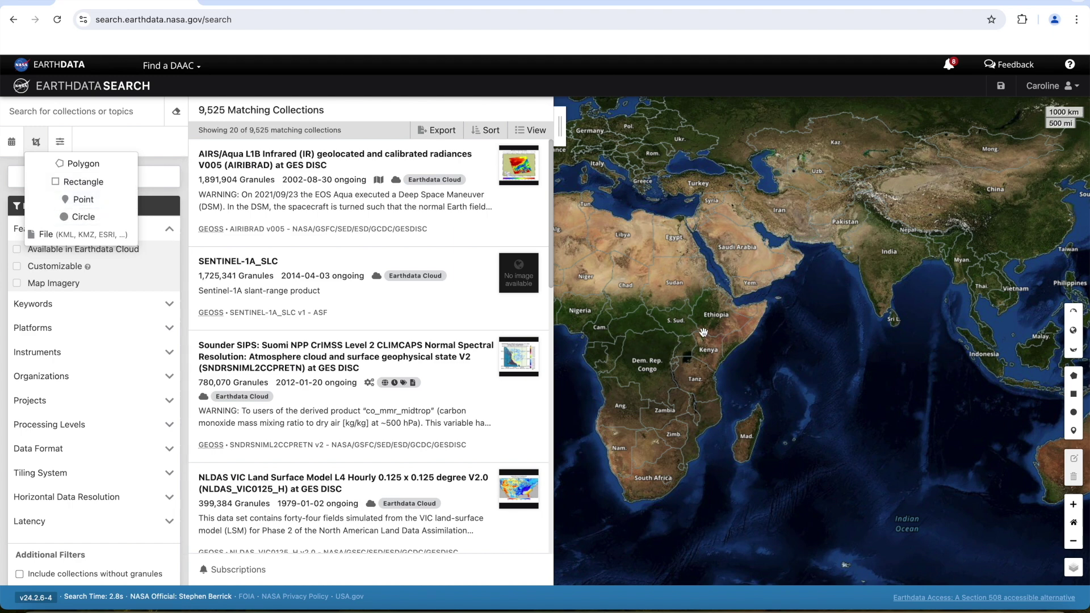
left_click_drag(704, 333, 930, 287)
left_click_drag(683, 308, 695, 301)
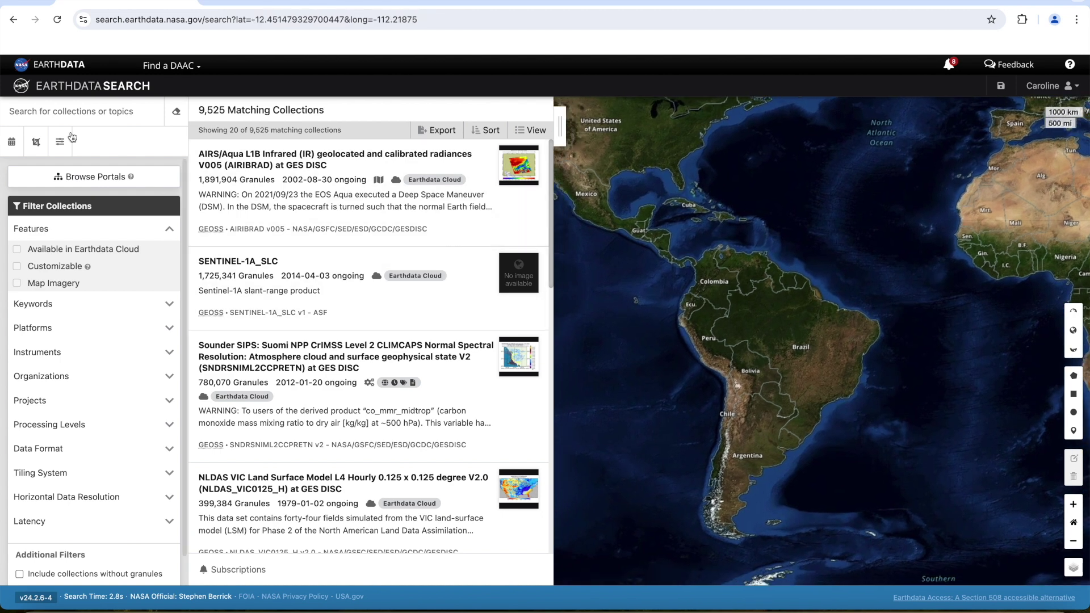
left_click(36, 142)
left_click(82, 181)
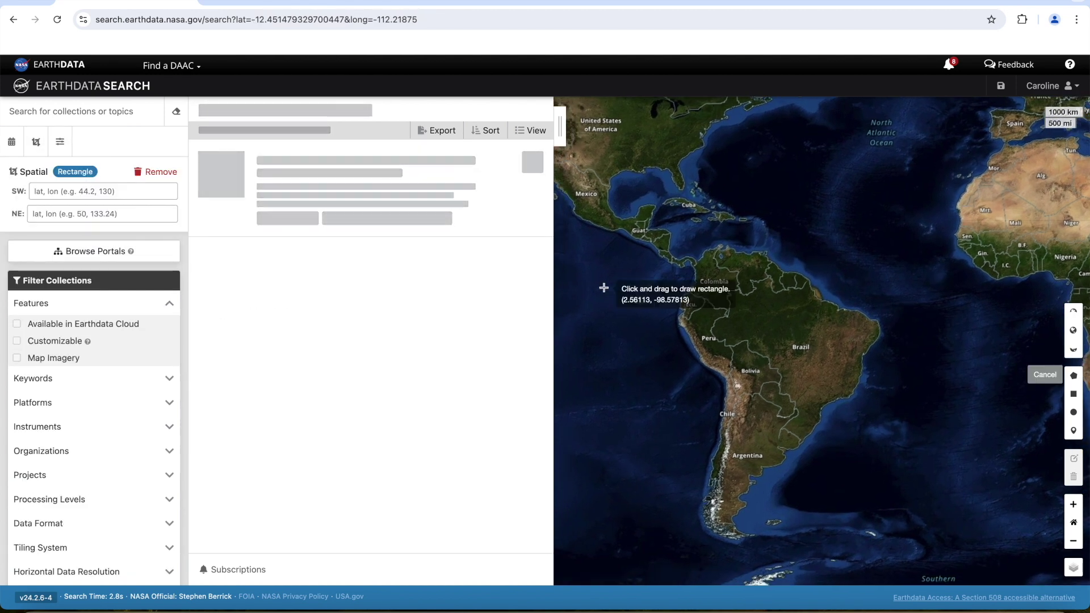
left_click_drag(670, 287, 722, 325)
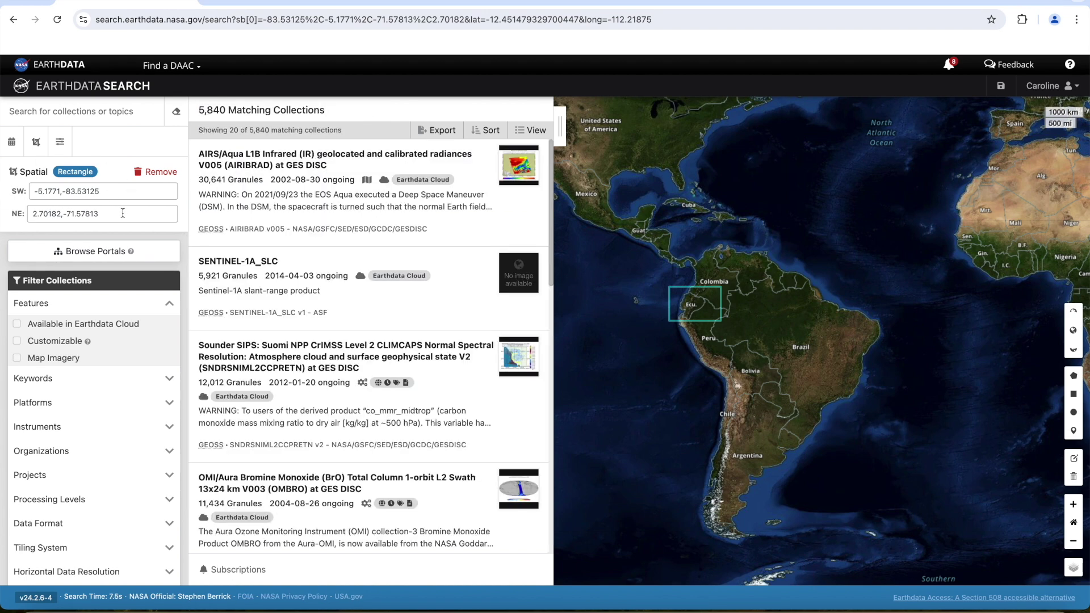
left_click(155, 173)
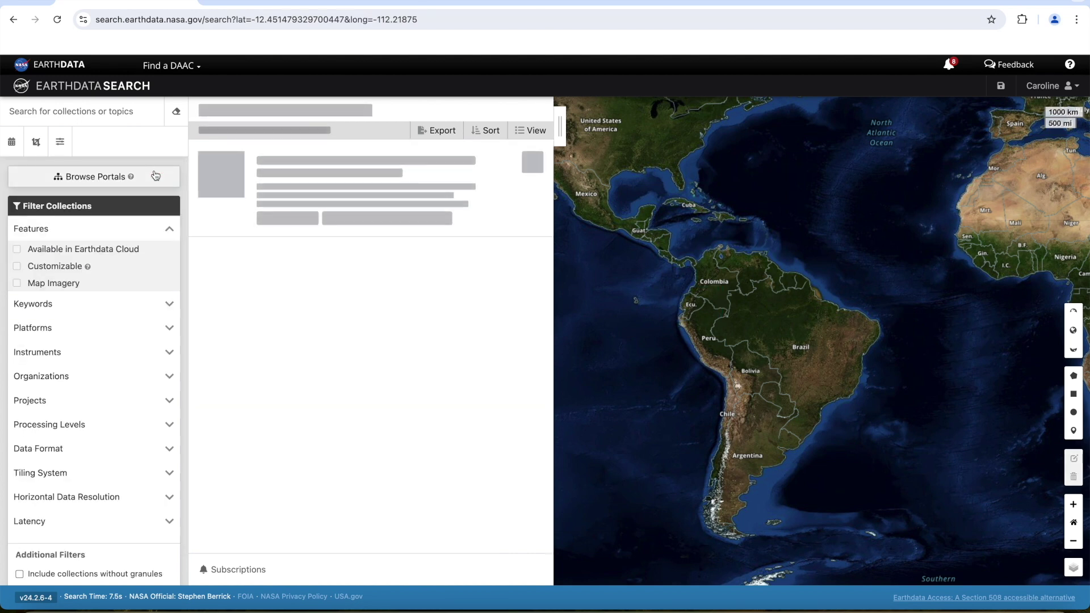
left_click(61, 143)
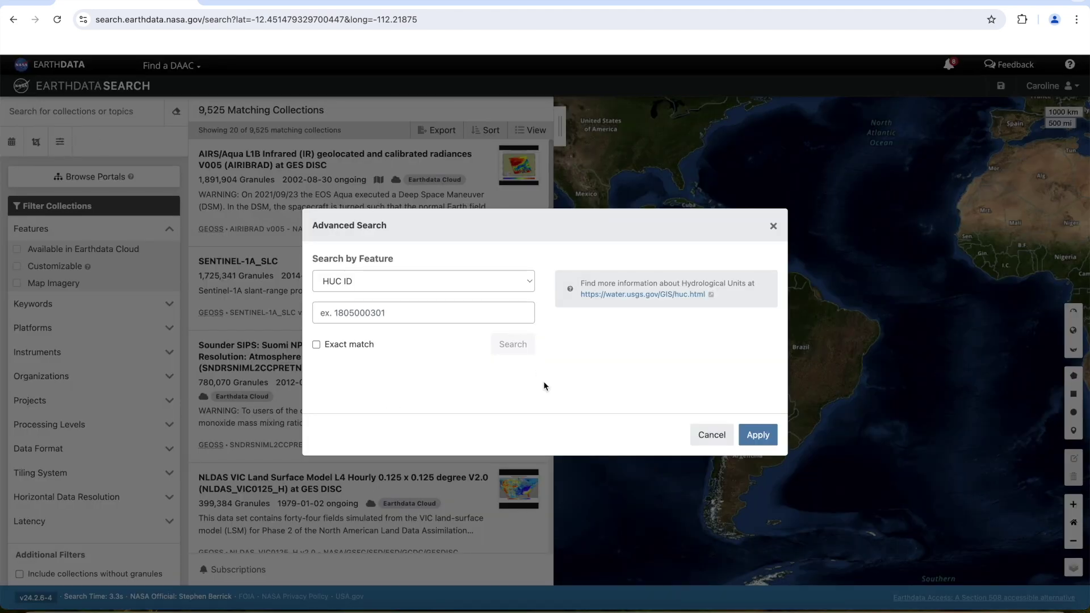
left_click(510, 282)
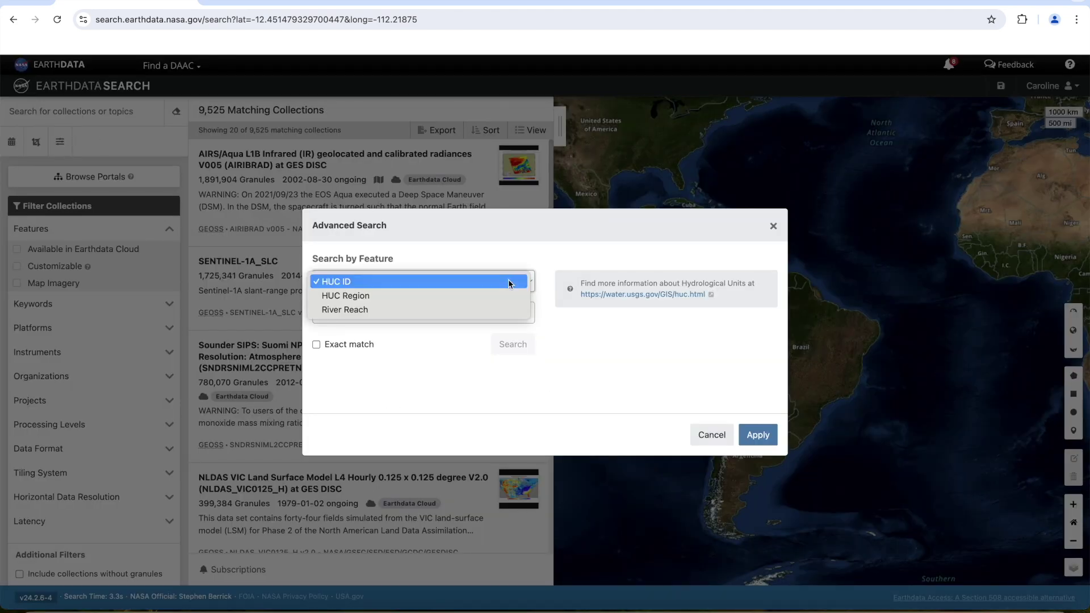
left_click(509, 280)
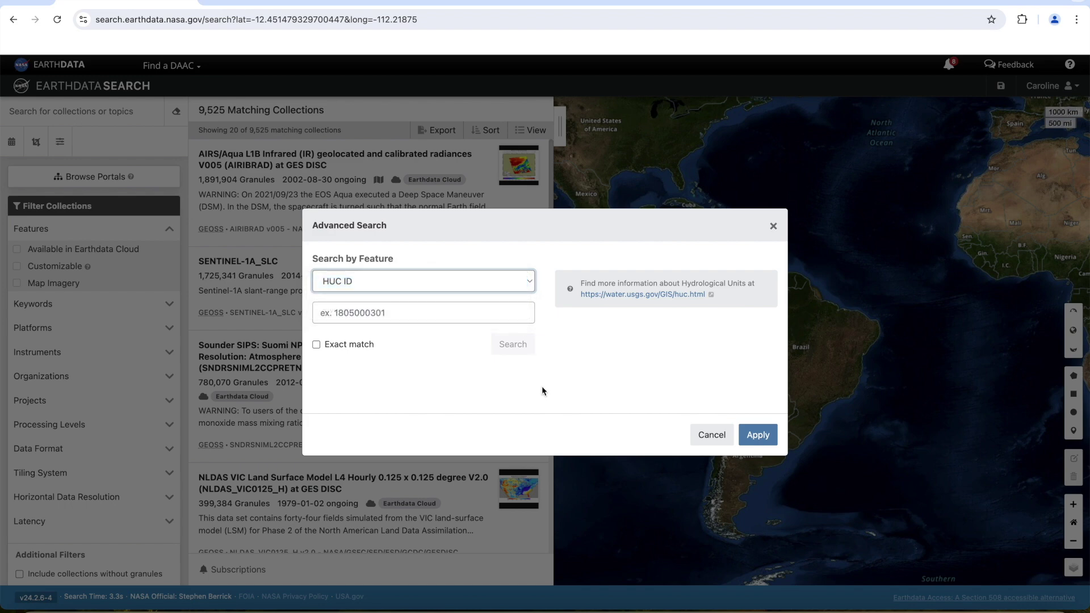
left_click(716, 437)
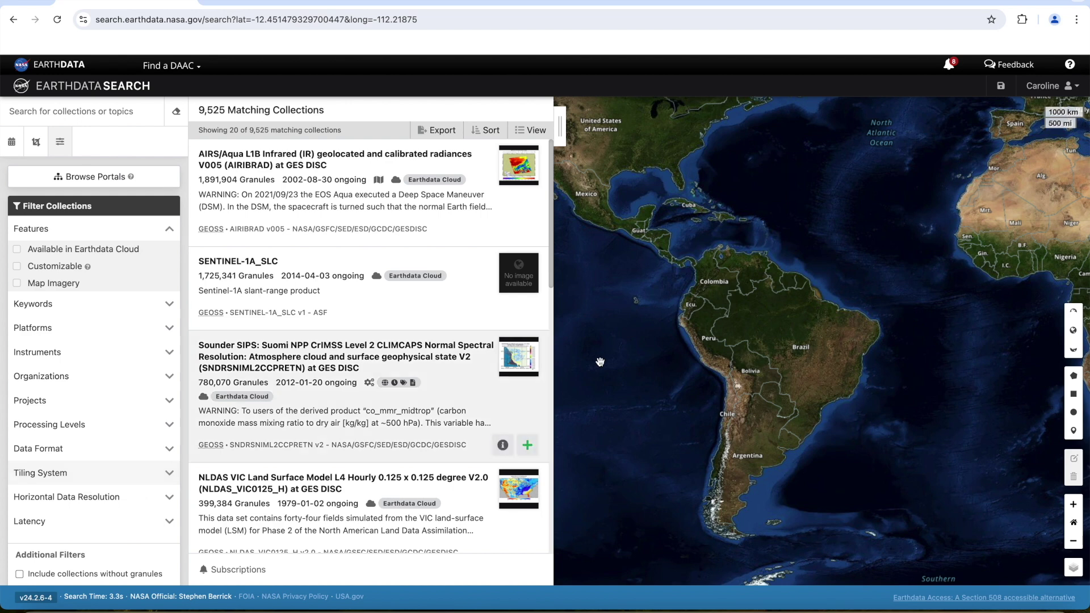
Step: Zoom the map to southern California and draw a rectangle search area around the Salton Sea
left_click_drag(613, 240, 732, 304)
left_click_drag(681, 230, 719, 299)
scroll(692, 302, "up", 3)
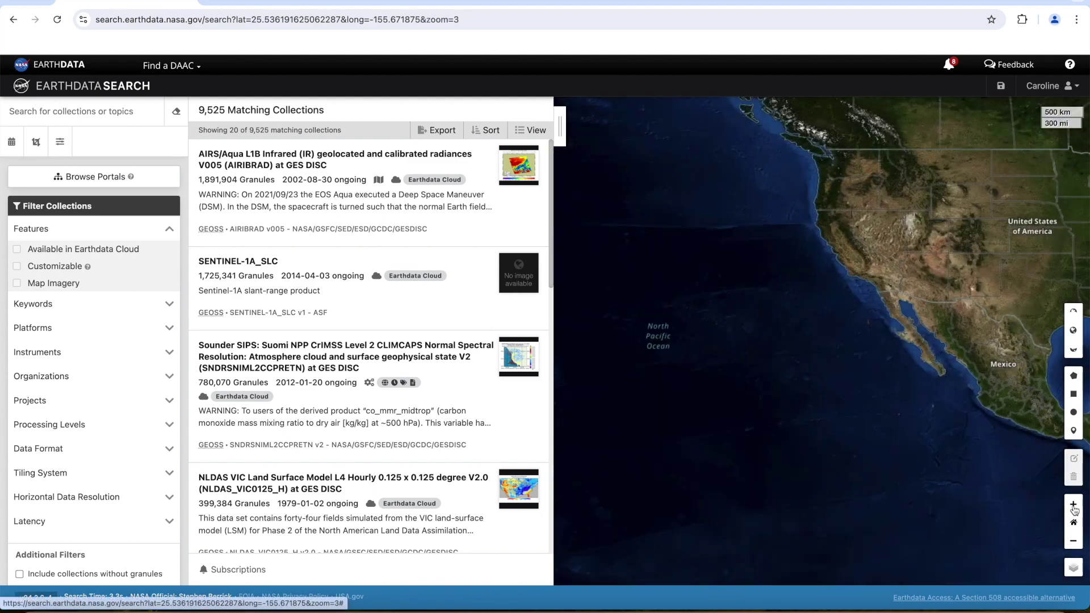
scroll(839, 442, "up", 4)
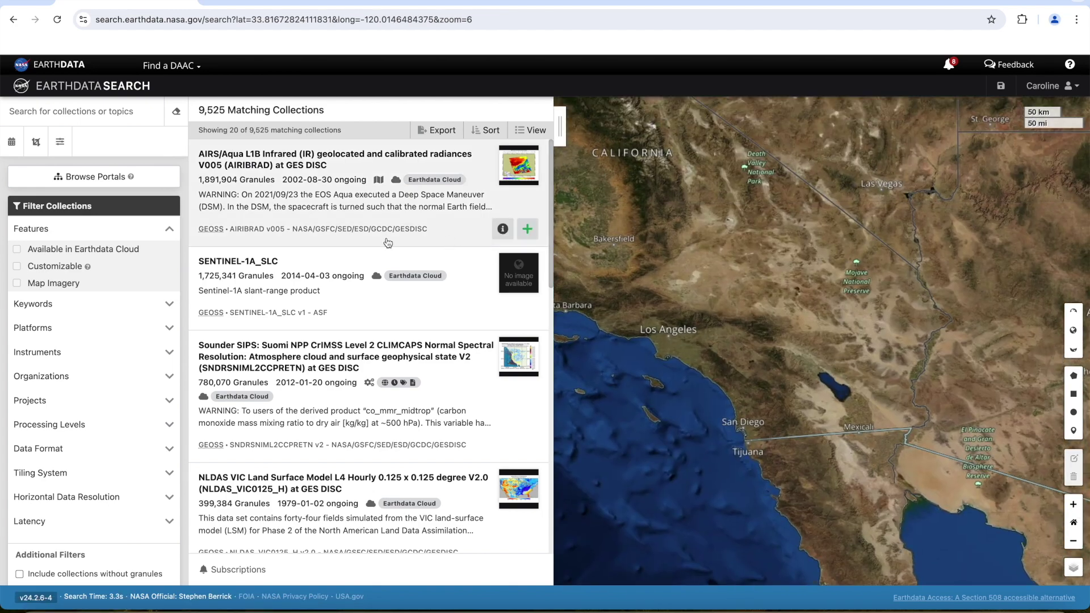
left_click(36, 143)
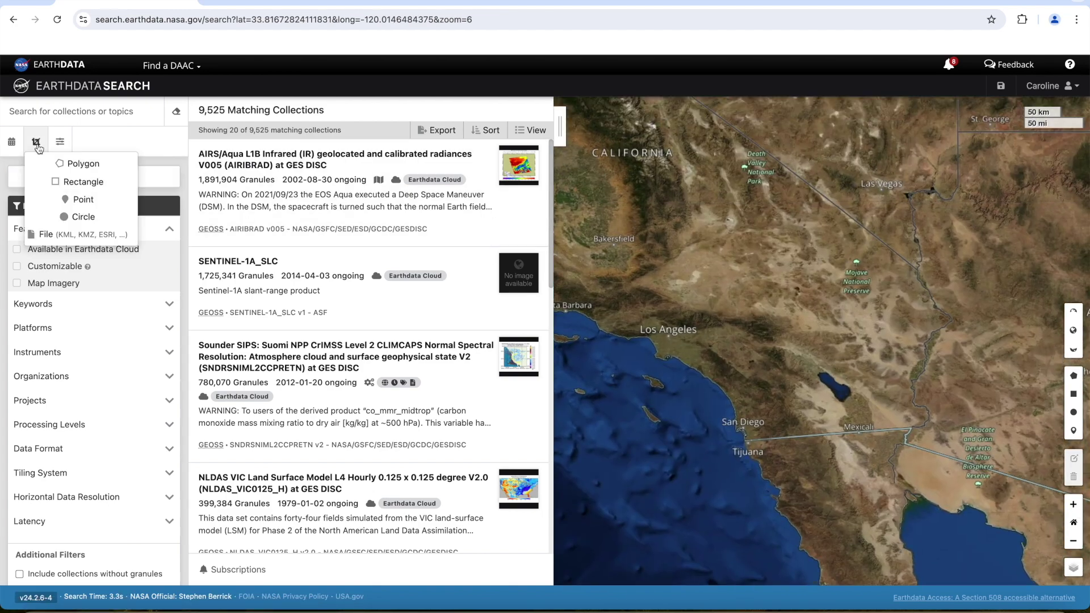
left_click(85, 182)
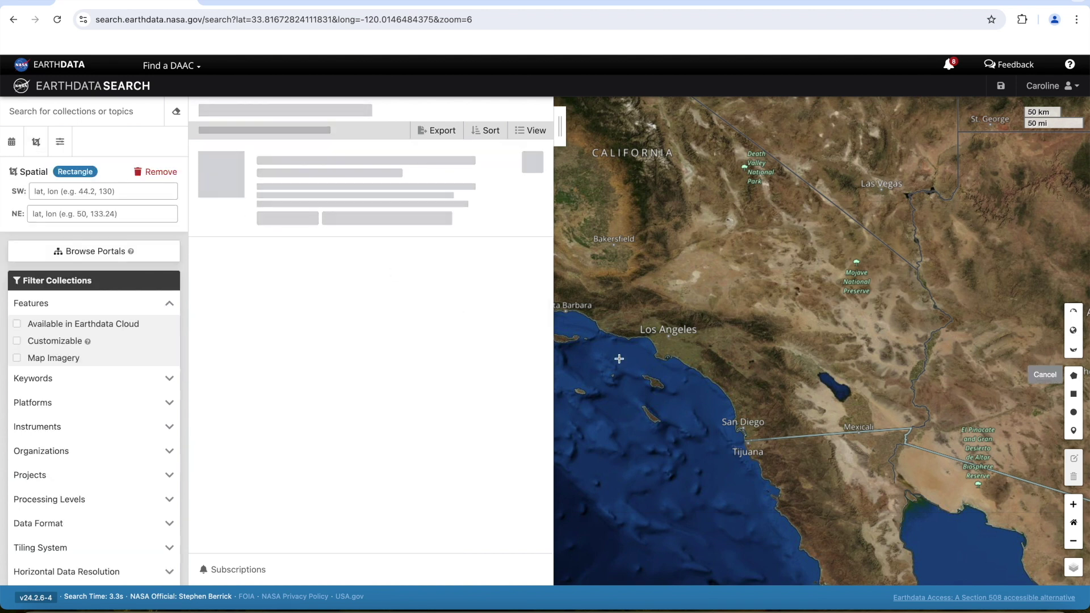
mouse_move(782, 353)
left_mouse_down()
mouse_move(873, 416)
mouse_move(900, 422)
left_mouse_up()
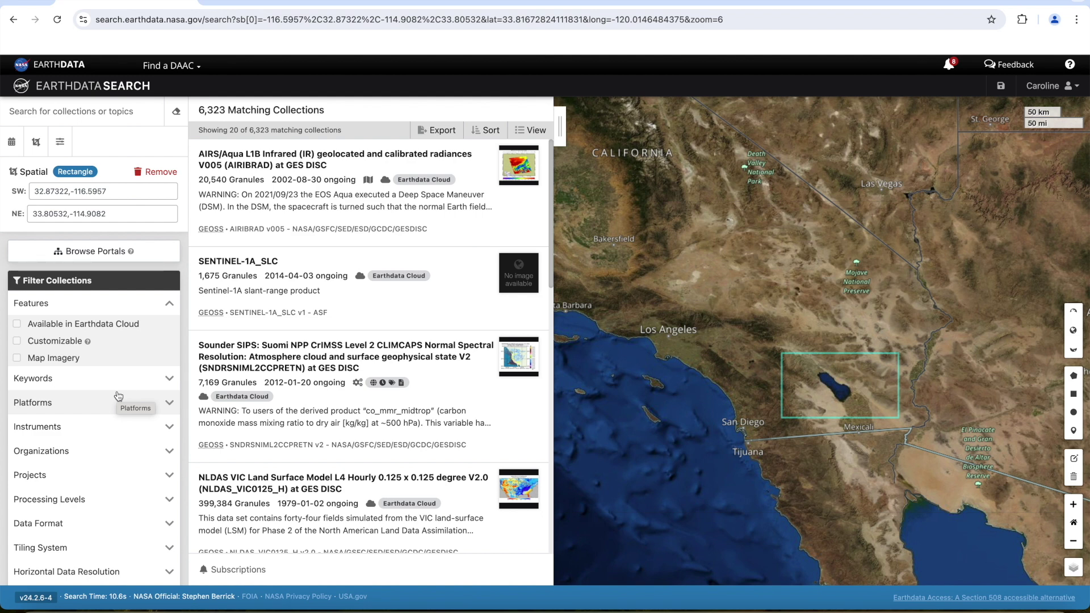
Step: Filter the collections by the ECOSTRESS project under Projects
scroll(118, 396, "down", 3)
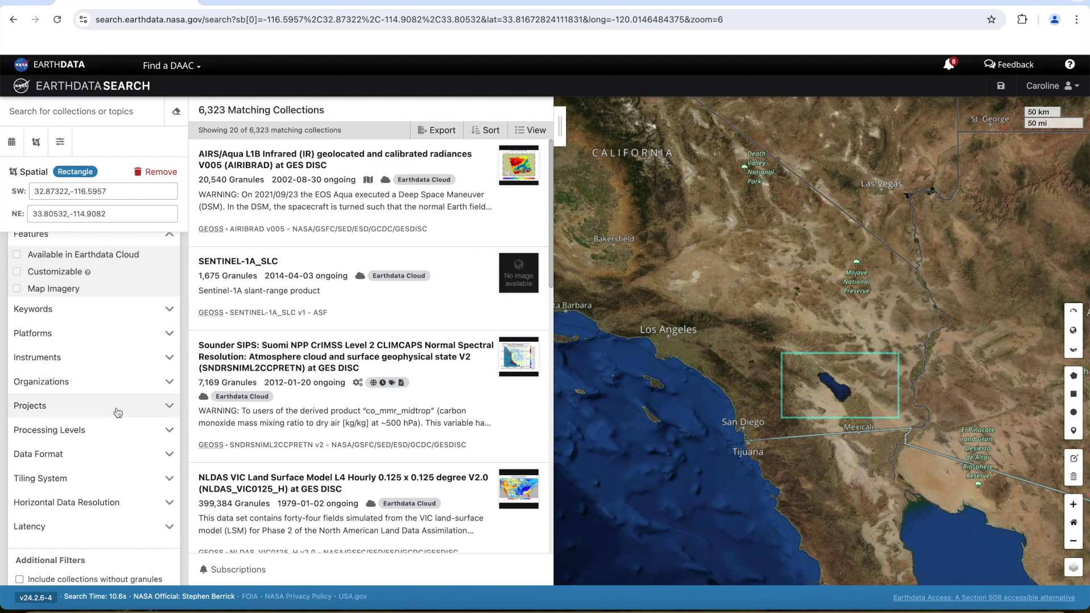
left_click(116, 407)
scroll(118, 412, "down", 2)
scroll(118, 413, "down", 3)
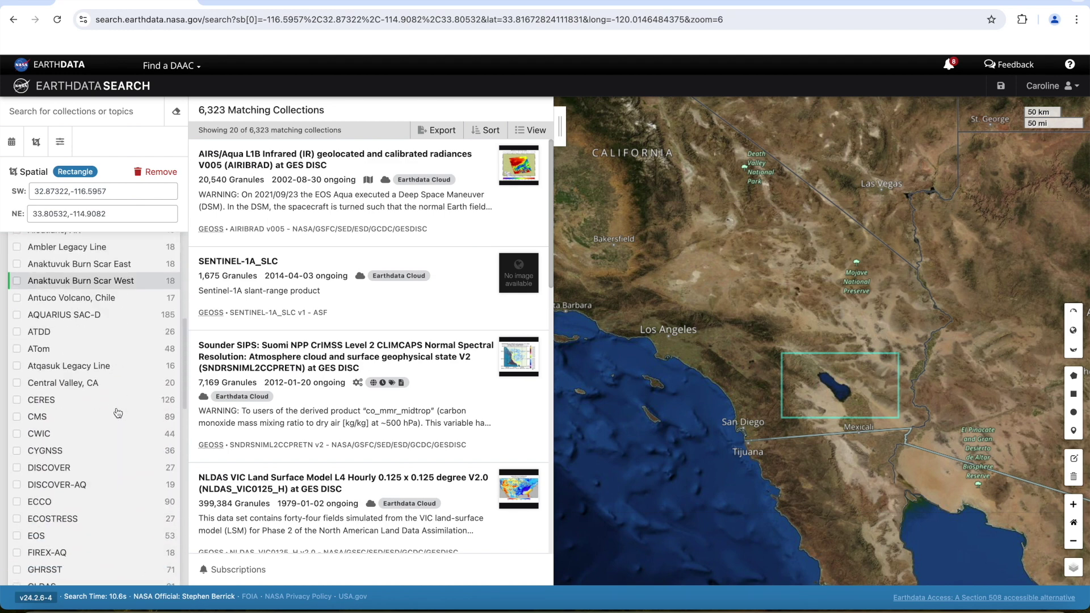
left_click(17, 452)
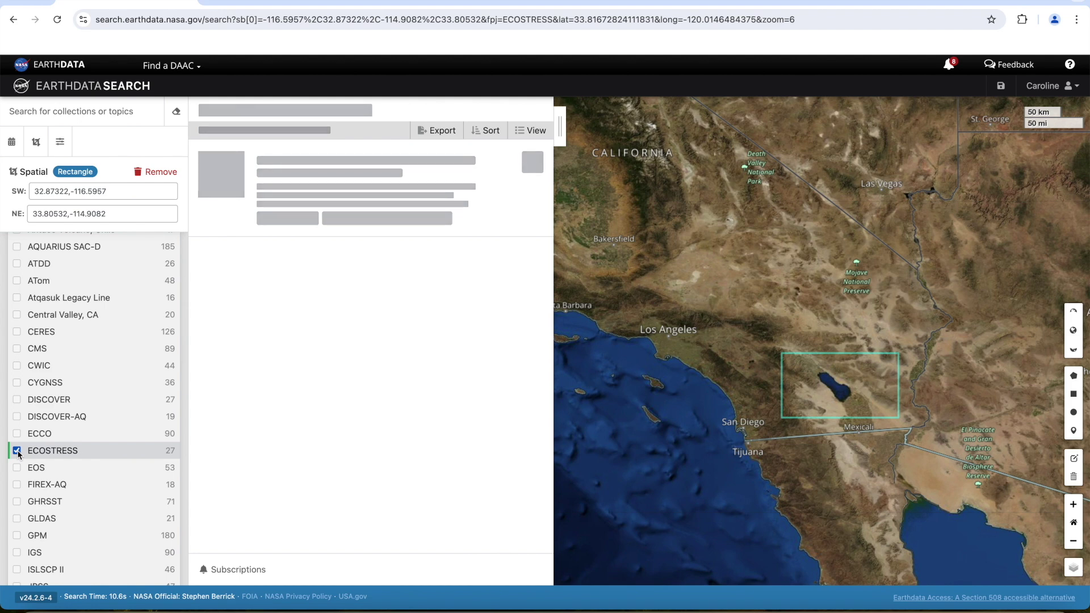
scroll(110, 360, "up", 5)
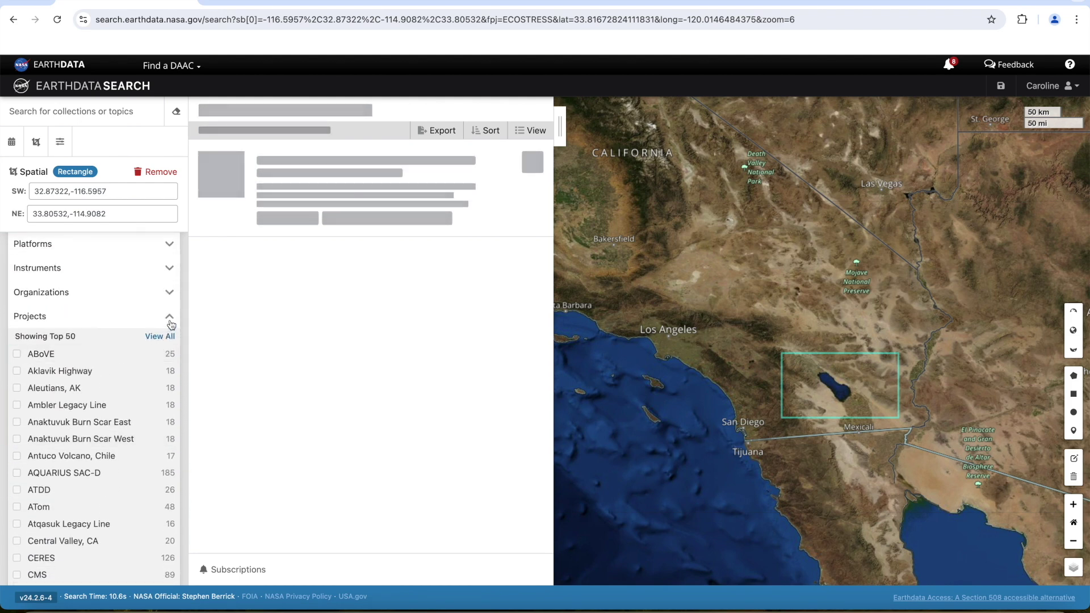
left_click(169, 316)
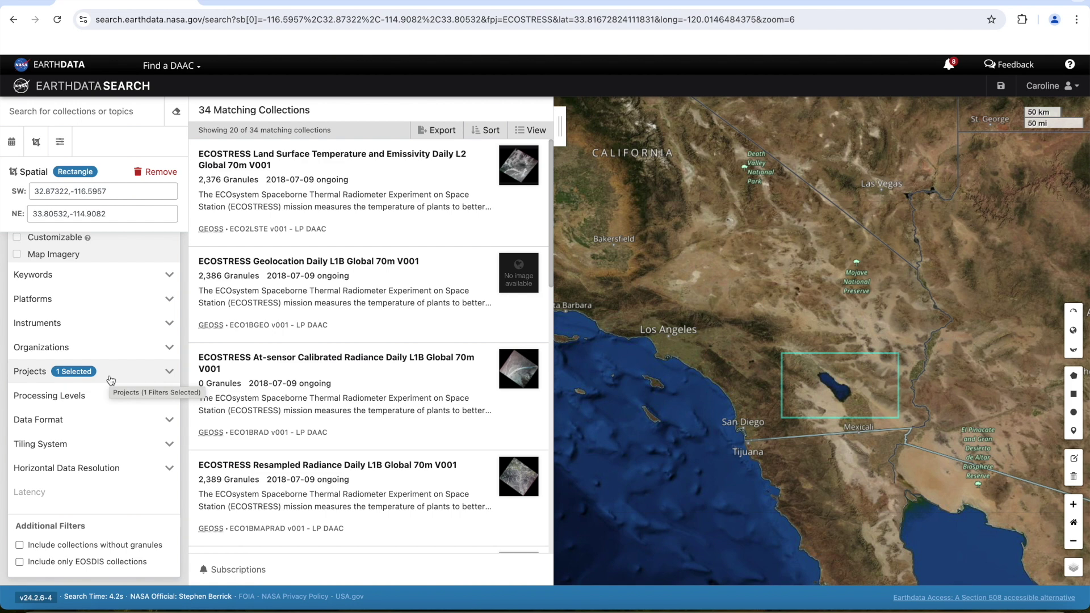
Step: Add a Cloud Optimized GeoTIFF (COG) data format filter to the collection search
left_click(164, 421)
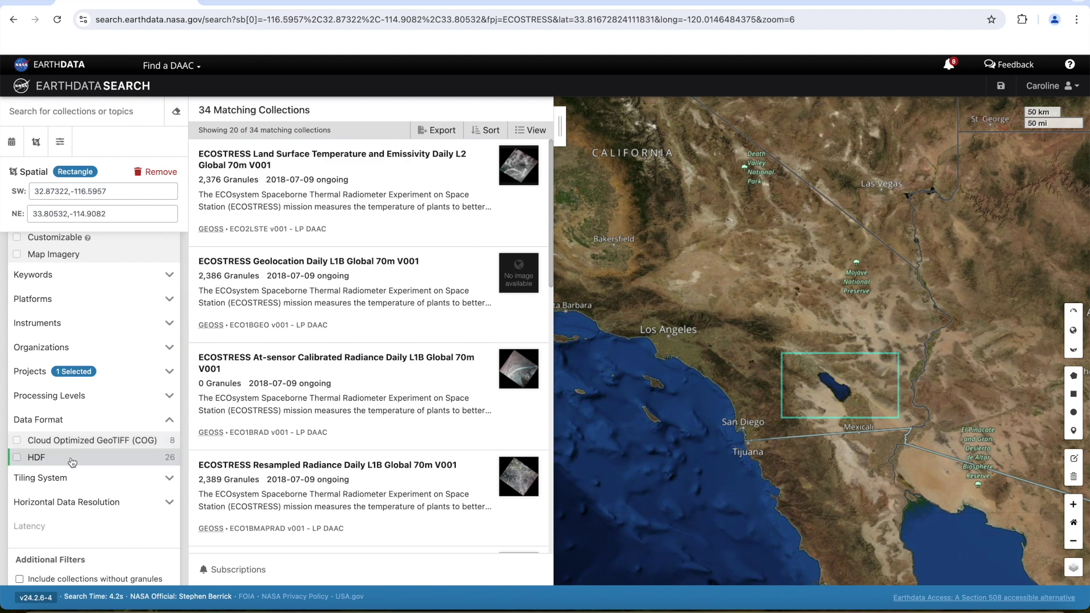
left_click(17, 442)
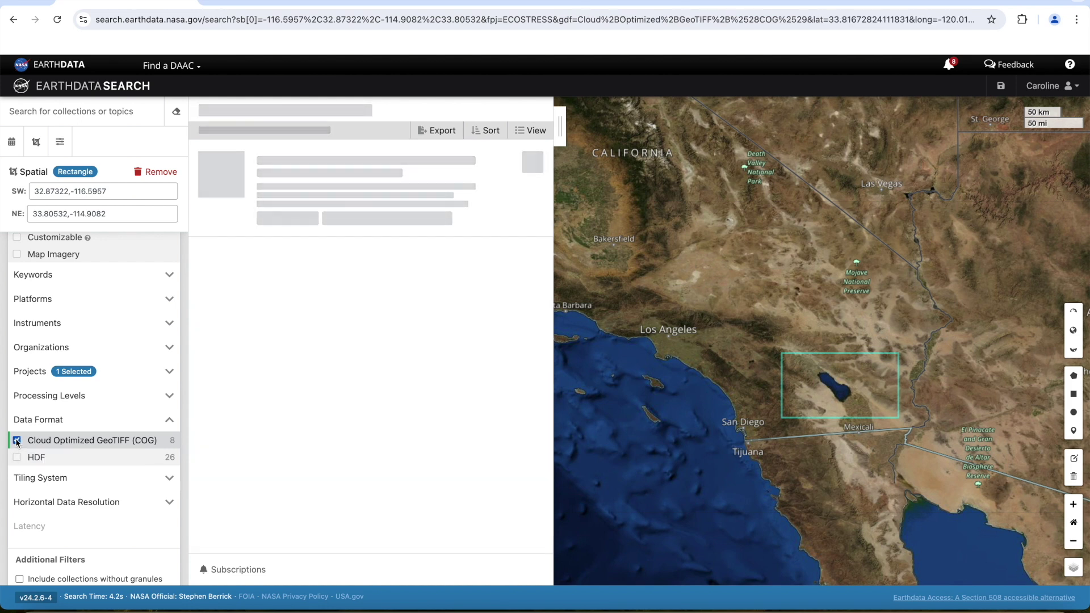
left_click(170, 420)
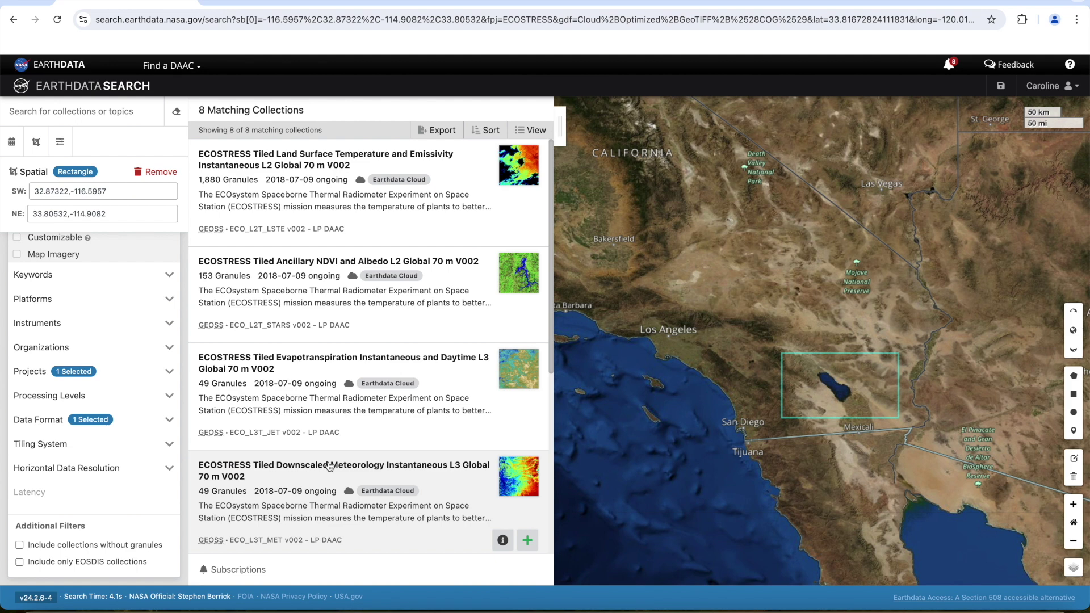
scroll(329, 467, "down", 3)
scroll(330, 468, "down", 1)
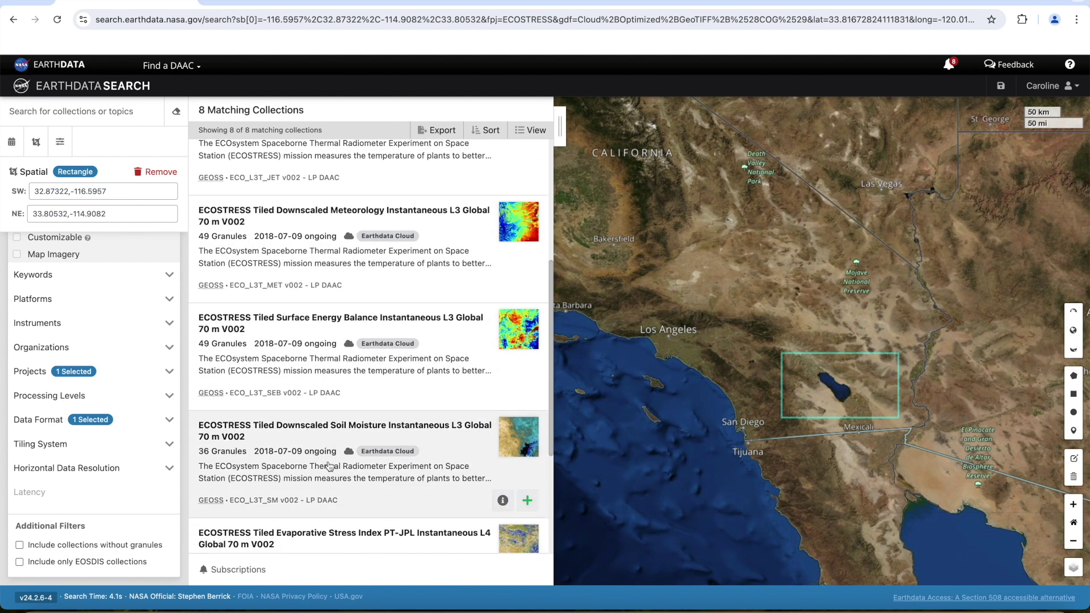
scroll(329, 467, "up", 5)
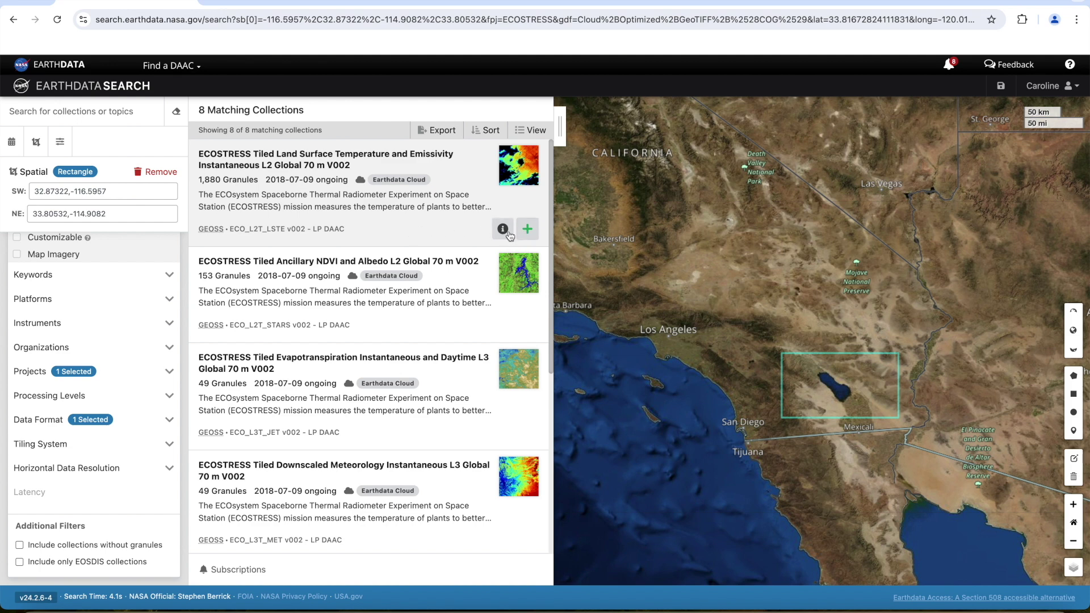
left_click(503, 230)
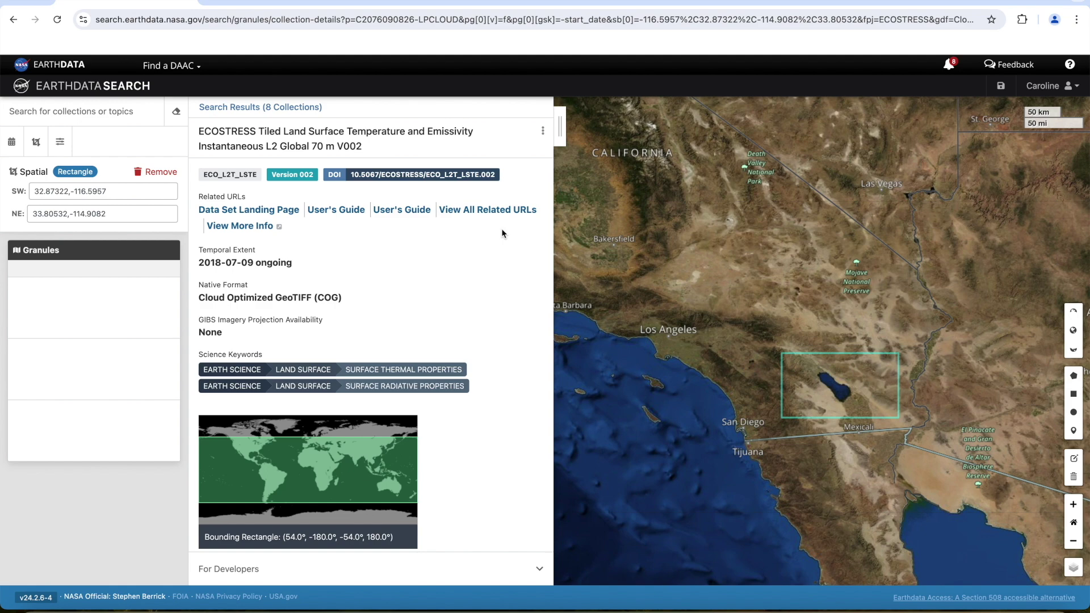
scroll(503, 231, "down", 8)
scroll(502, 229, "up", 8)
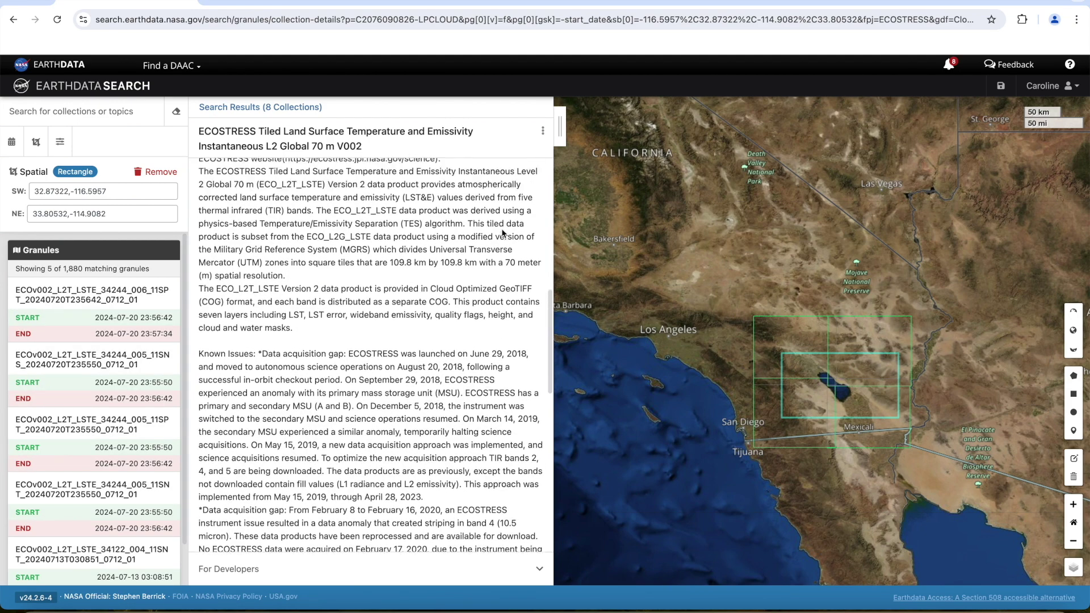
left_click(262, 112)
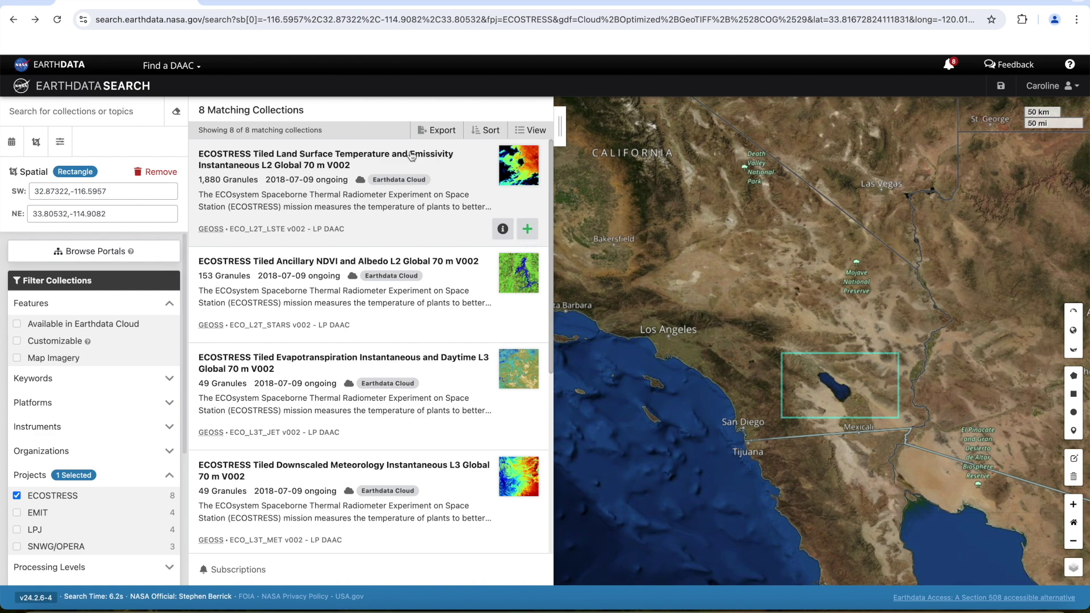
Step: Open the Tiled Land Surface Temperature granules, set the timeline to yearly scale, and mark a 2023 range
left_click(336, 157)
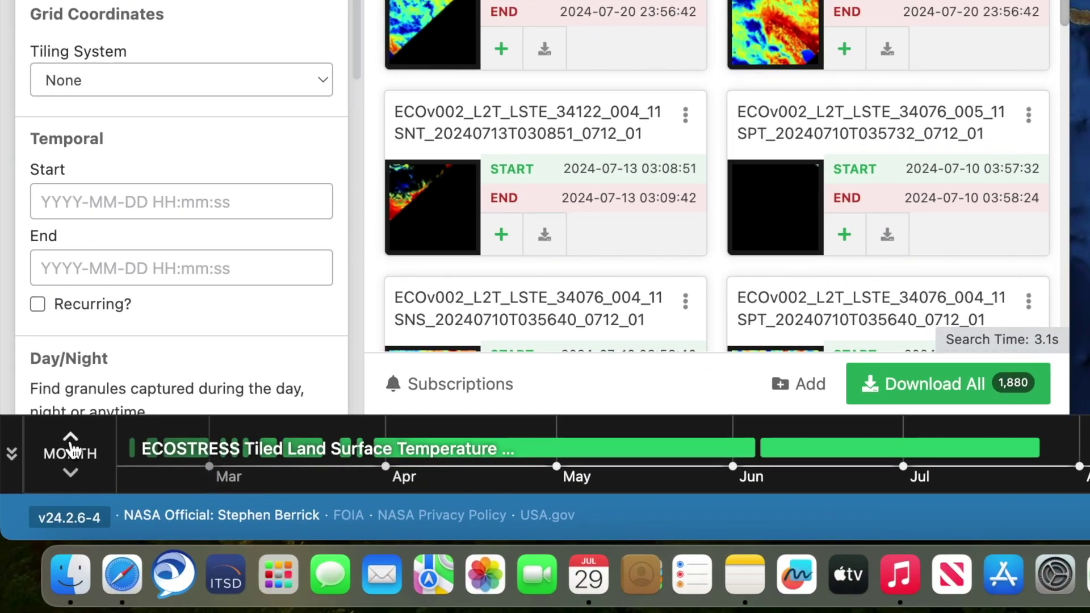
left_click(70, 439)
left_click(70, 473)
left_click(70, 475)
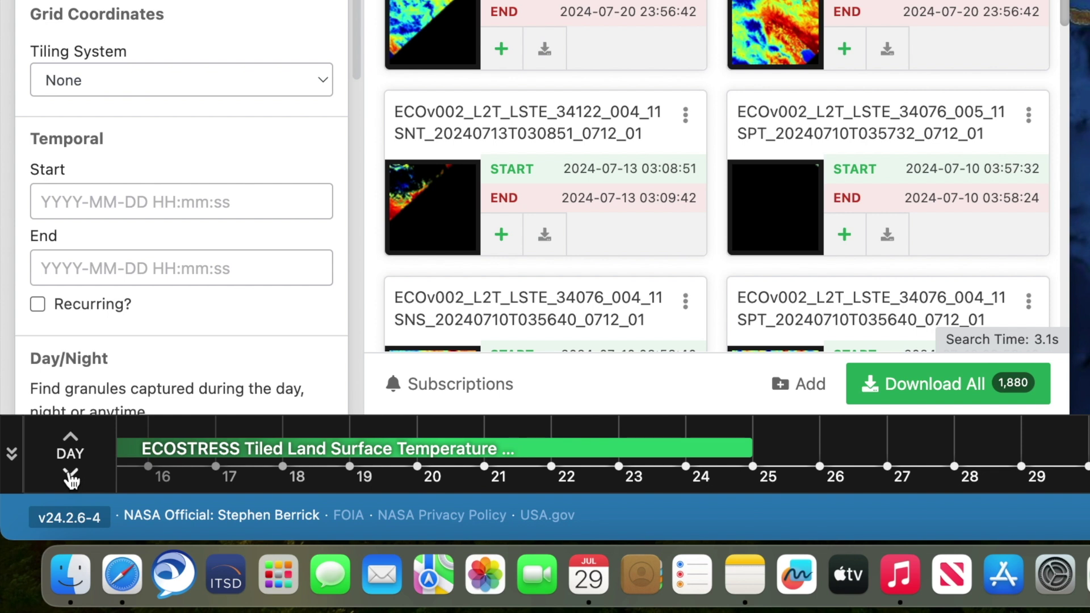
left_click(71, 441)
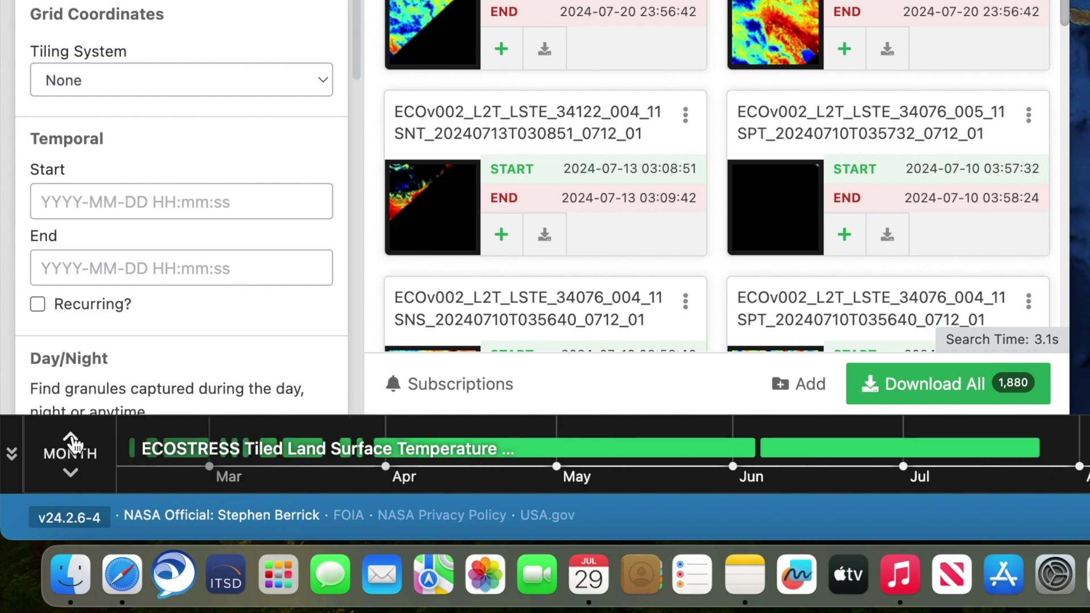
left_click(71, 440)
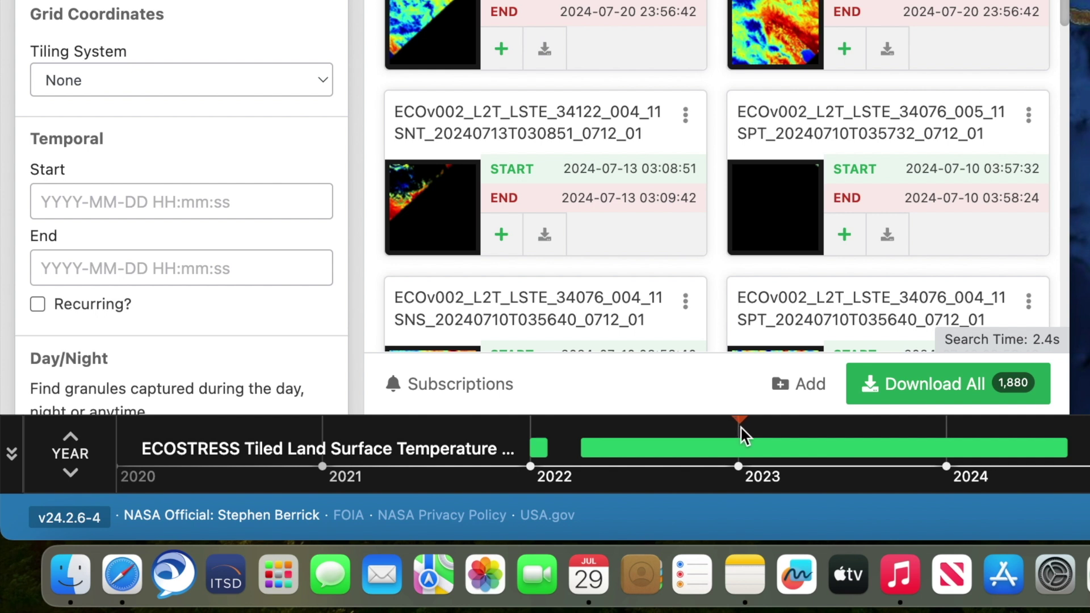
left_click_drag(741, 429, 953, 430)
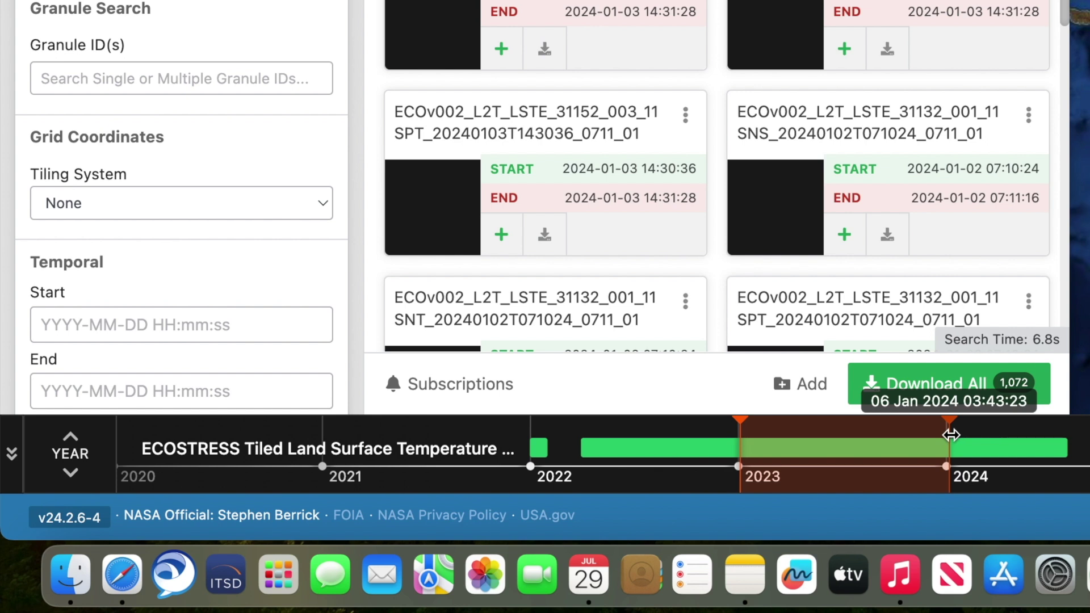
Step: Adjust the timeline range to run from 17 Nov 2023 to 1 Jan 2024
left_click_drag(951, 434, 877, 440)
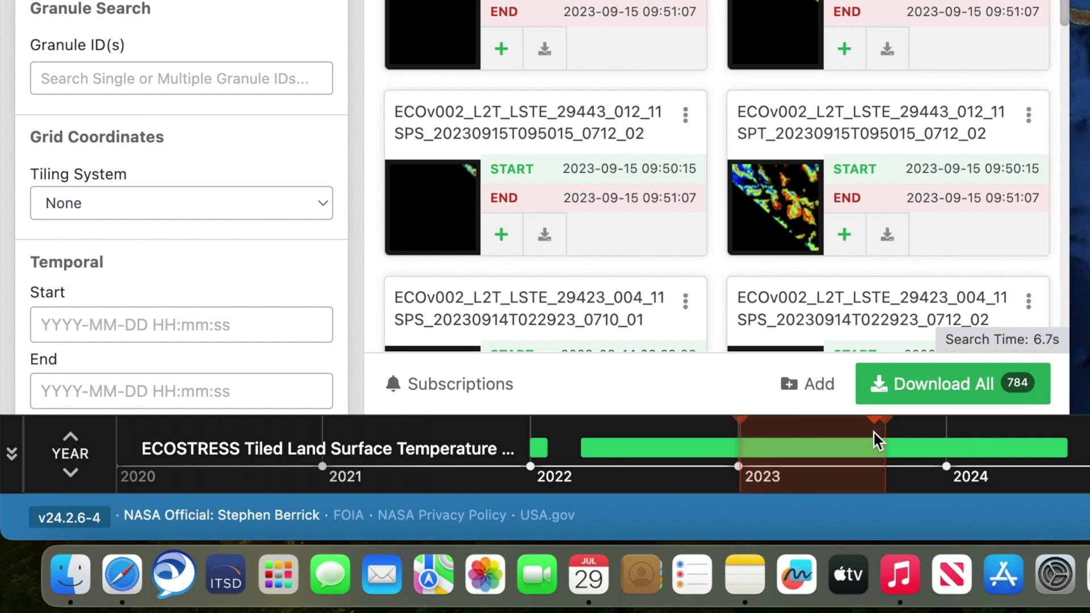
left_click_drag(884, 434, 951, 436)
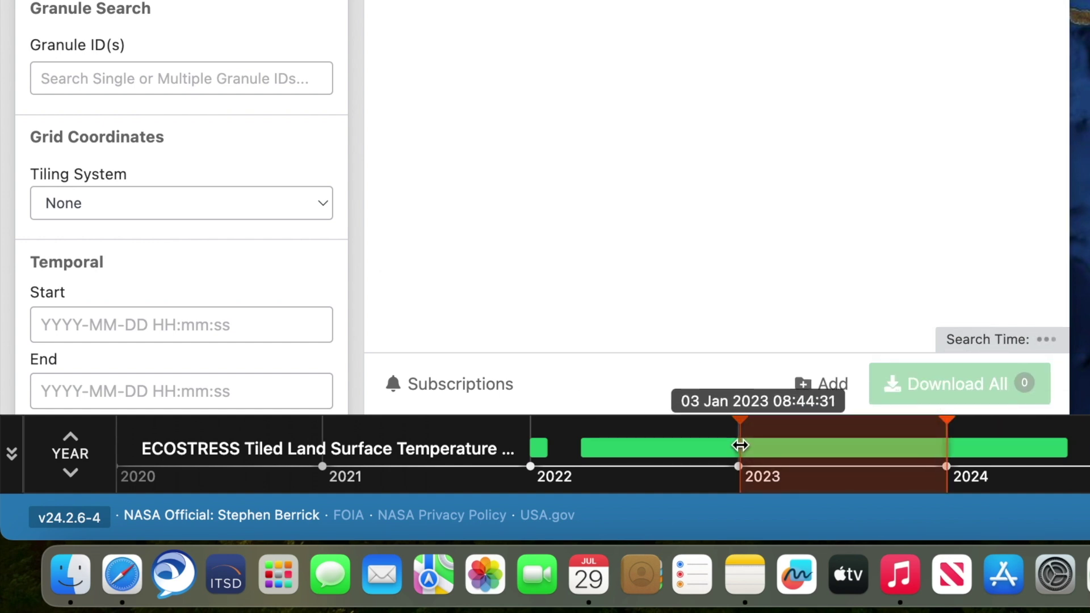
left_click_drag(741, 442, 924, 445)
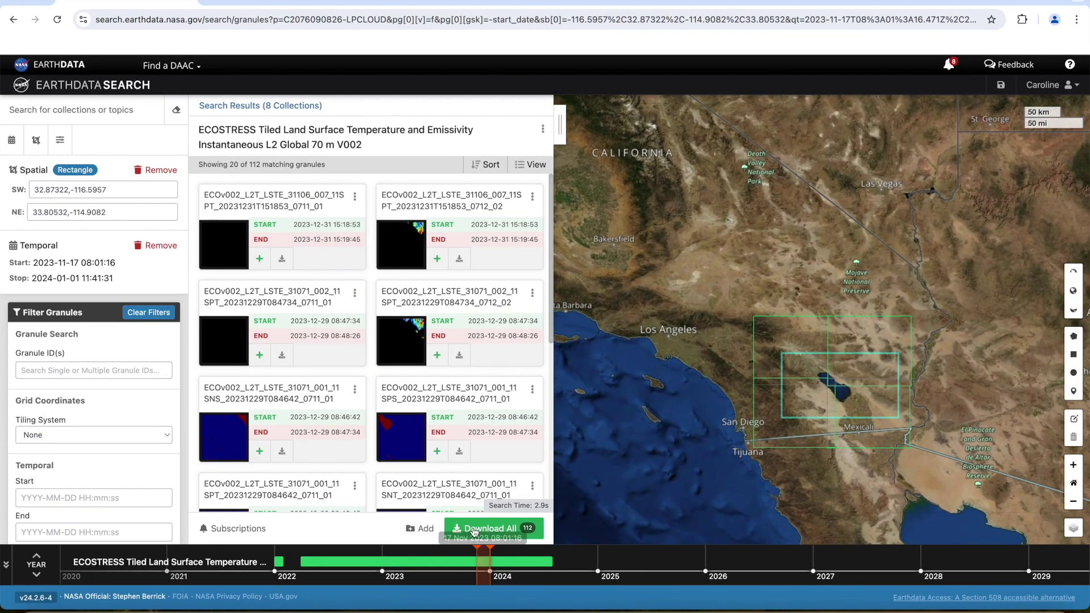
Step: Switch the granule results to Table view and back to List thumbnail cards
left_click(489, 165)
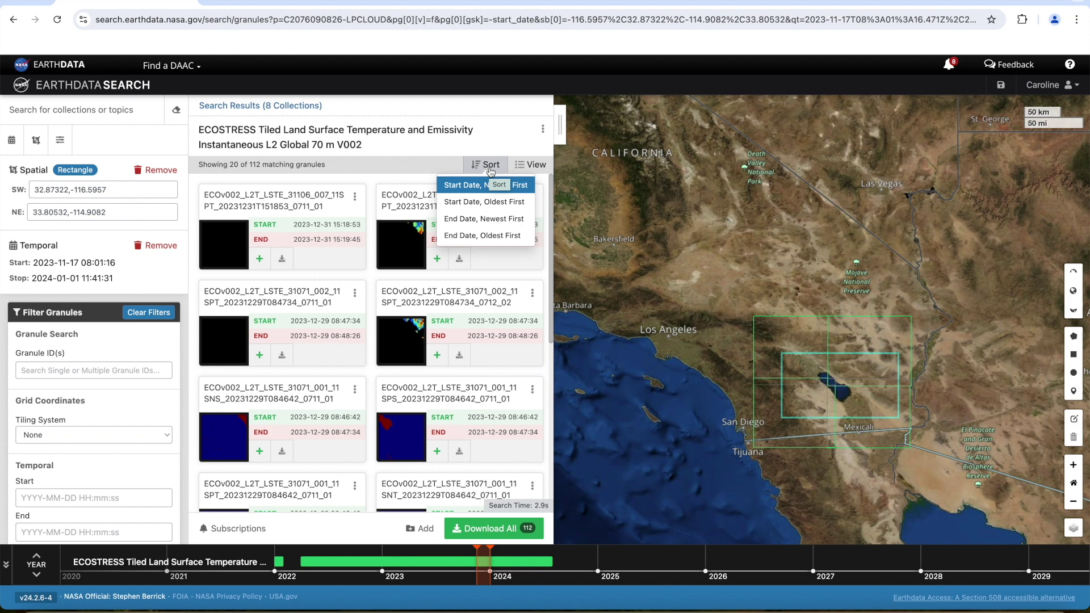
left_click(490, 168)
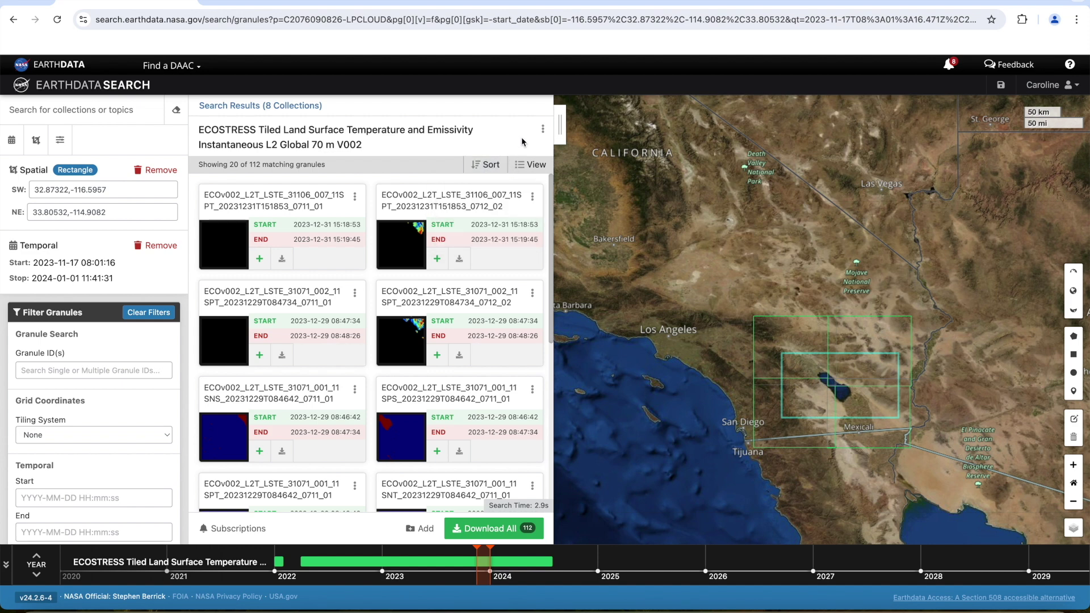
left_click(534, 166)
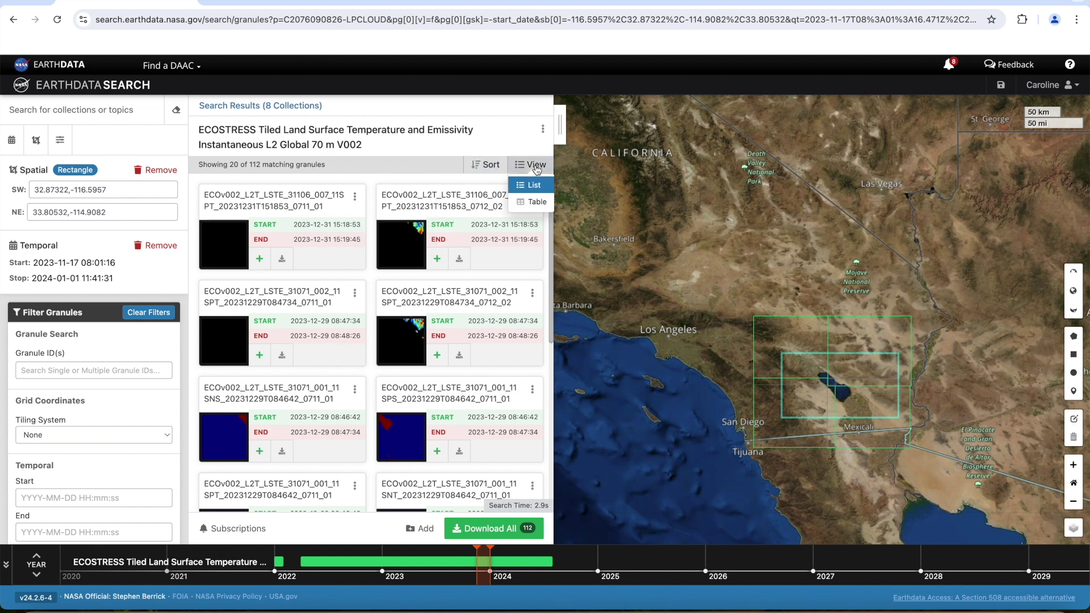
left_click(538, 203)
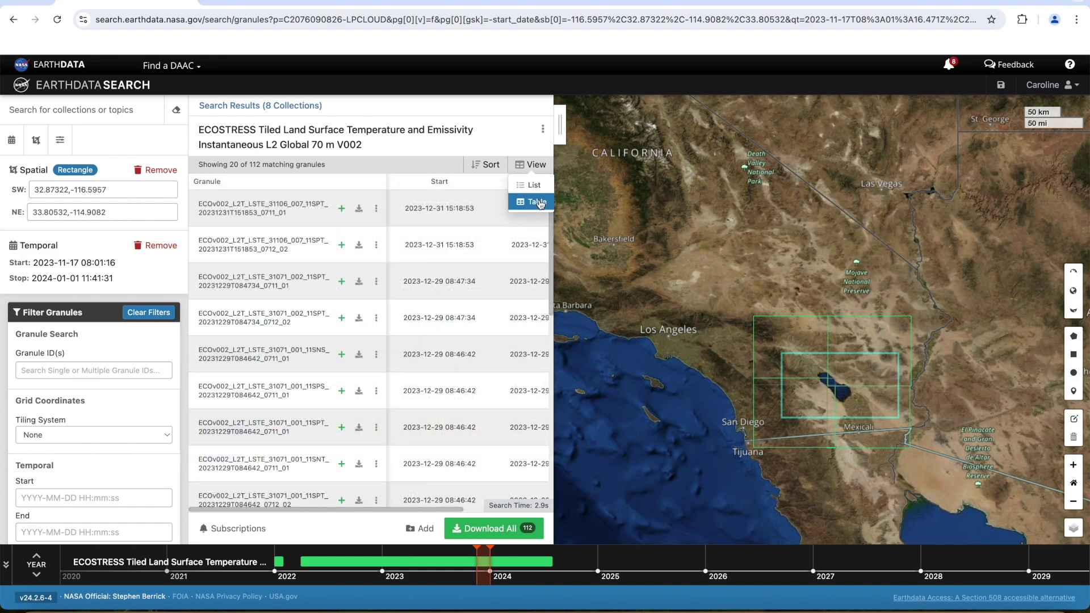
left_click(531, 185)
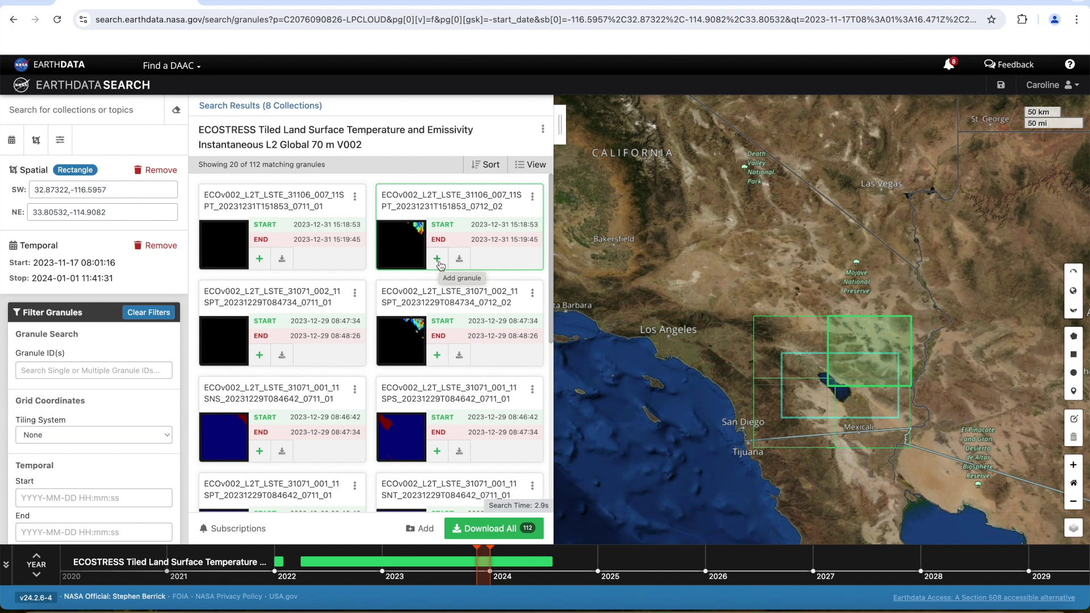
left_click(533, 198)
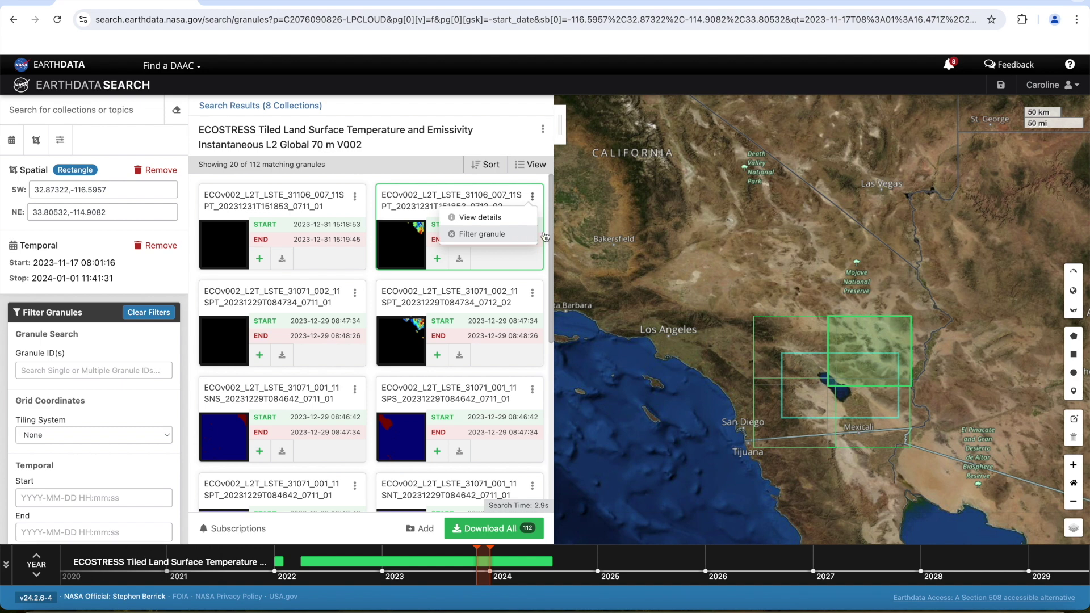
Step: Add ten 2023-12-29 granules, including the 0711_01 and 0712_02 scenes, to the project
left_click(548, 285)
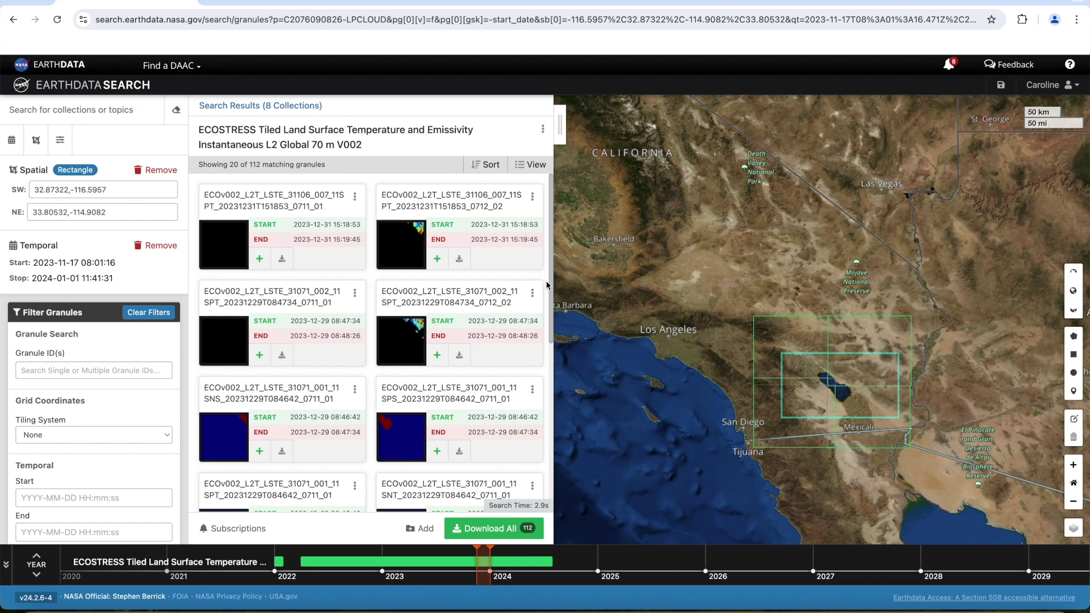
scroll(328, 314, "down", 2)
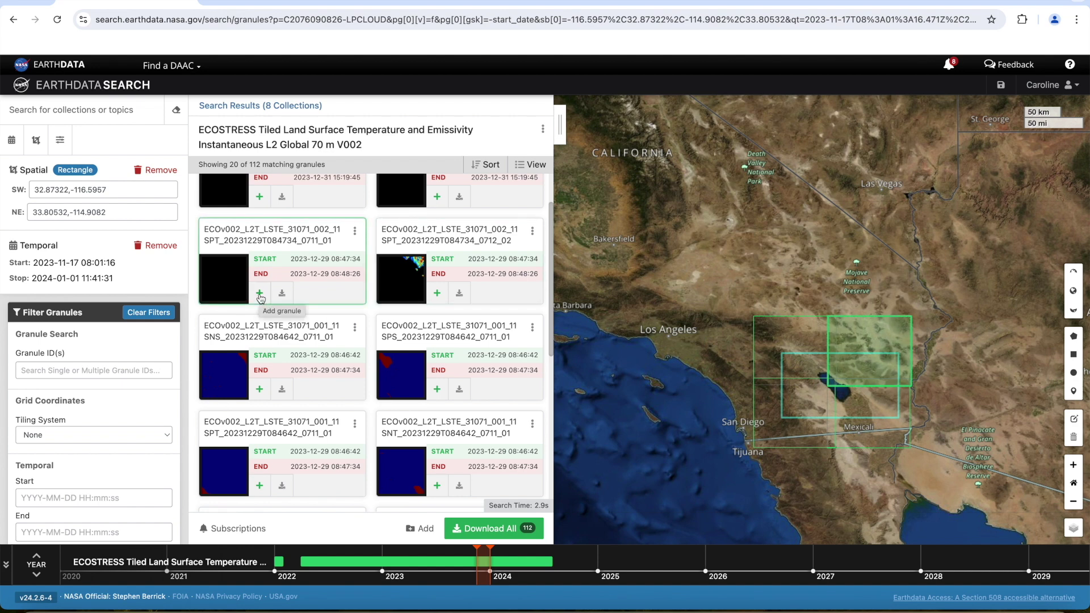
left_click(259, 292)
left_click(437, 293)
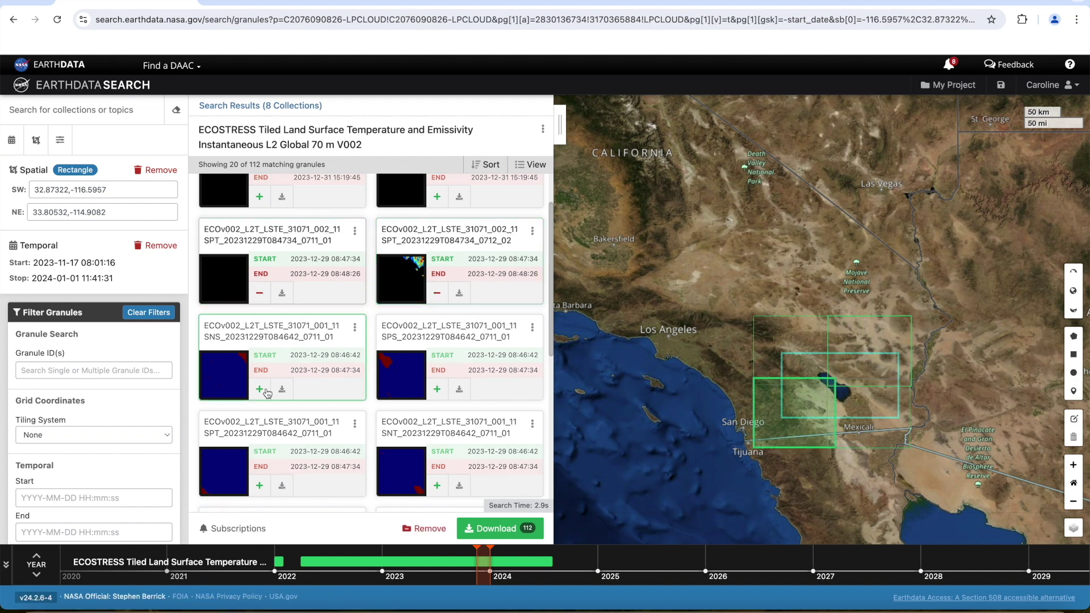
left_click(260, 389)
left_click(436, 389)
scroll(436, 386, "down", 4)
left_click(436, 369)
left_click(260, 369)
scroll(260, 369, "down", 3)
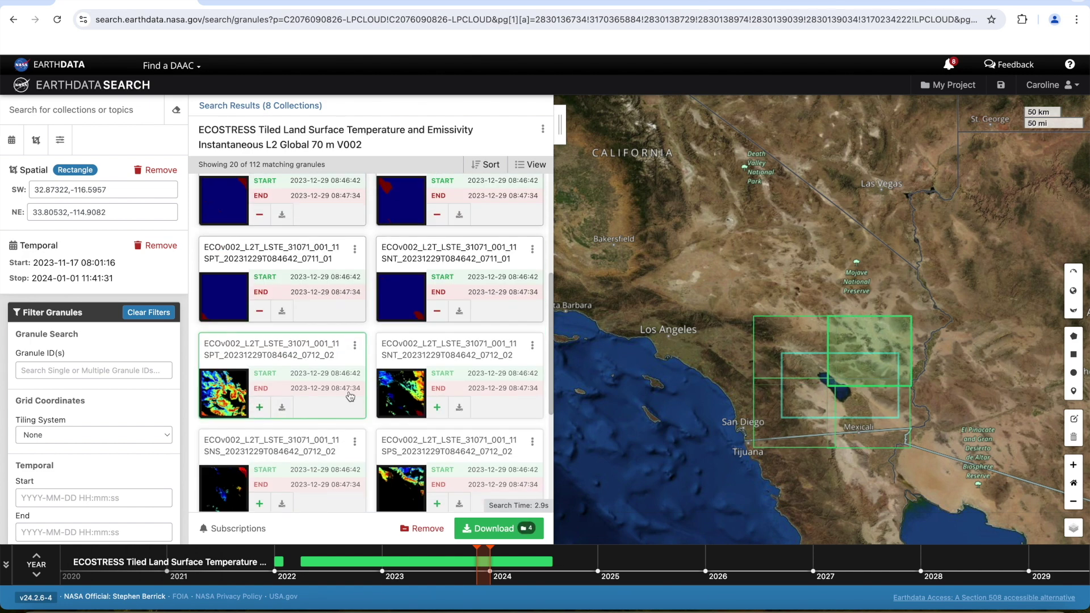
left_click(260, 370)
left_click(437, 369)
scroll(437, 369, "down", 2)
left_click(260, 395)
left_click(437, 396)
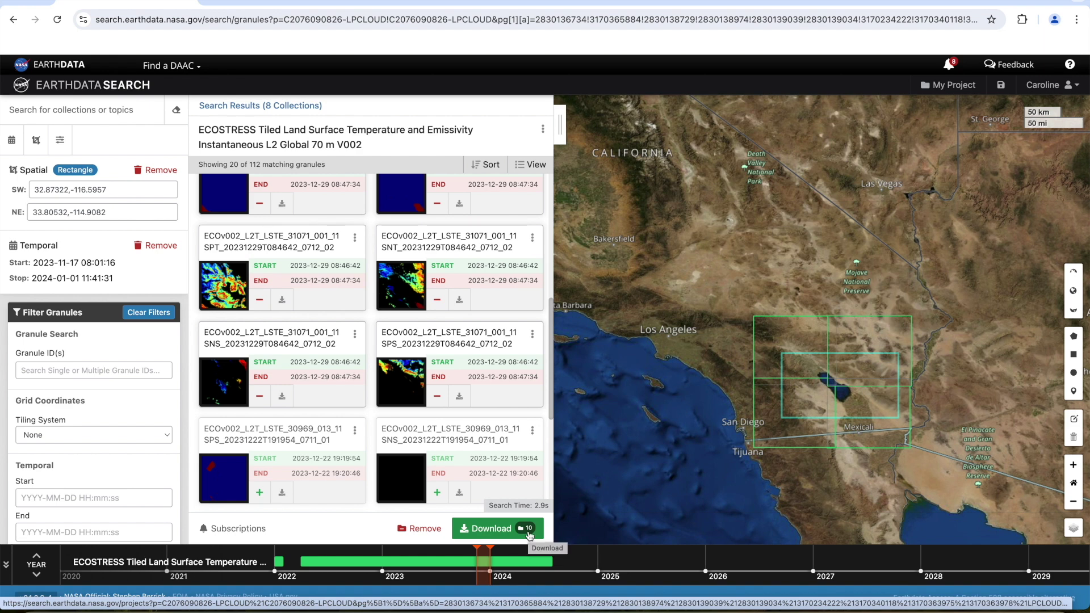
Step: Open the 10-granule project and rename it Salton_Sea_Dec2023
left_click(529, 530)
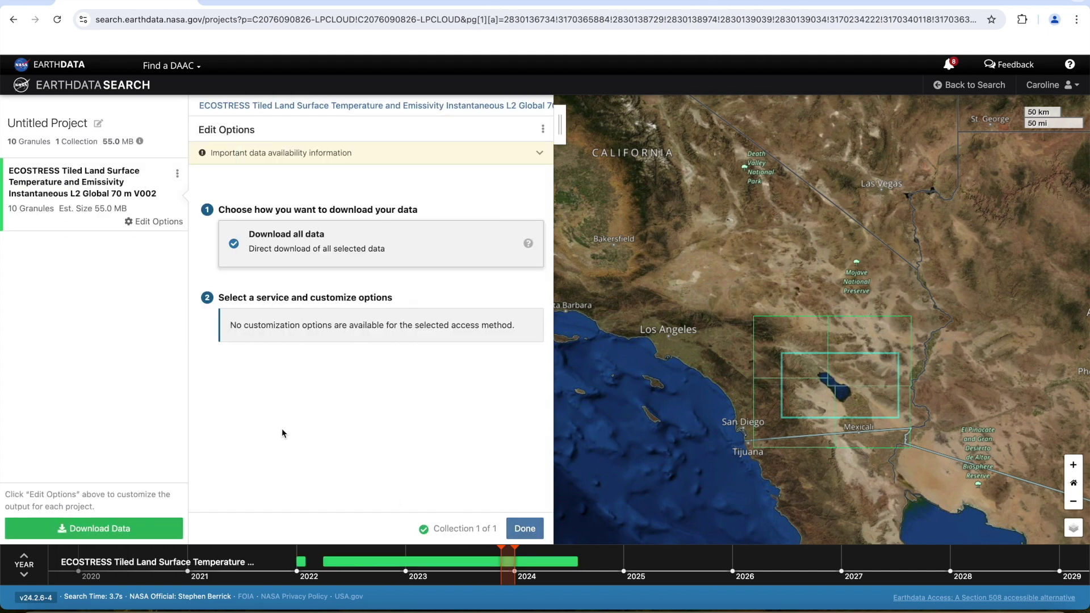
left_click(98, 125)
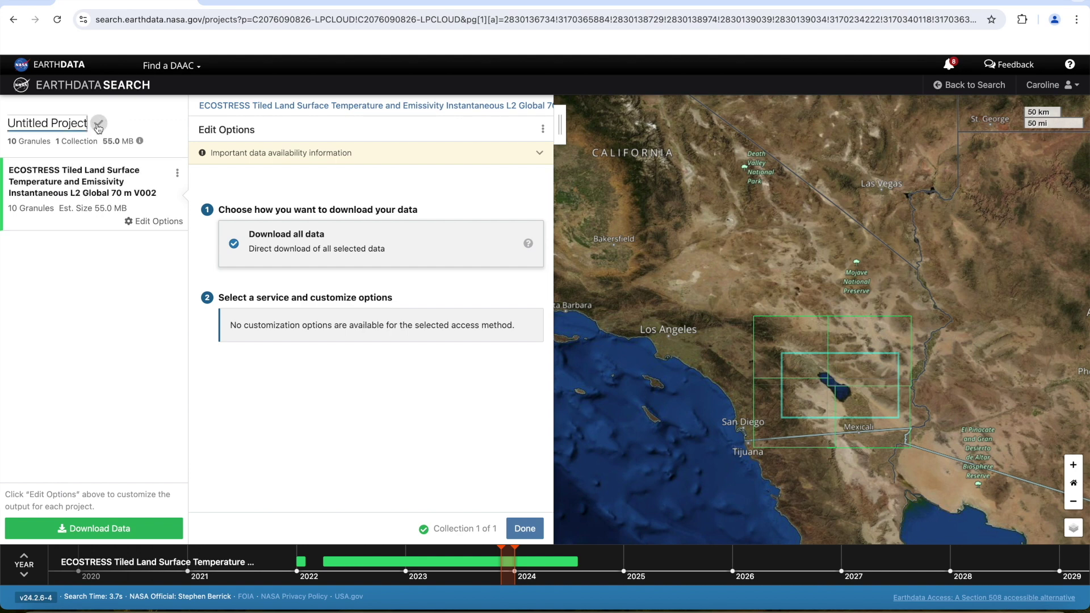
triple_click(67, 124)
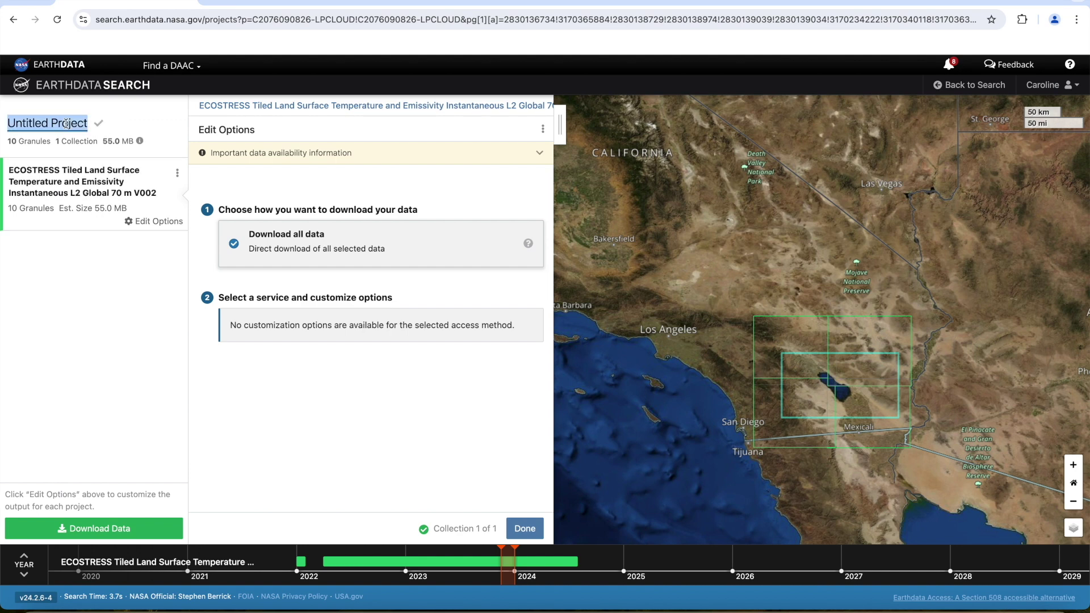
type("Salton")
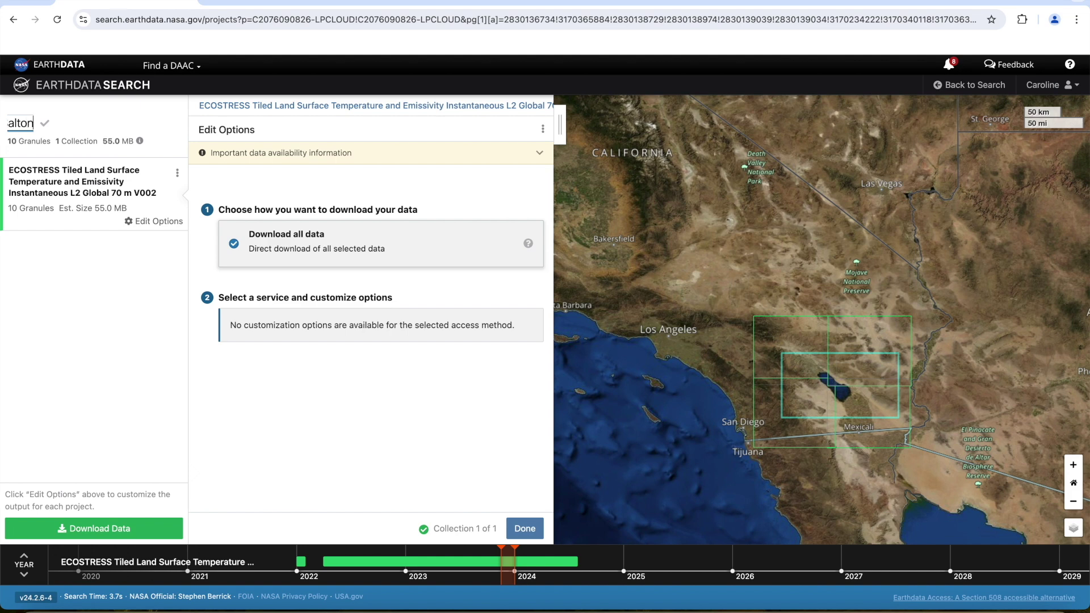
type("_Sea_")
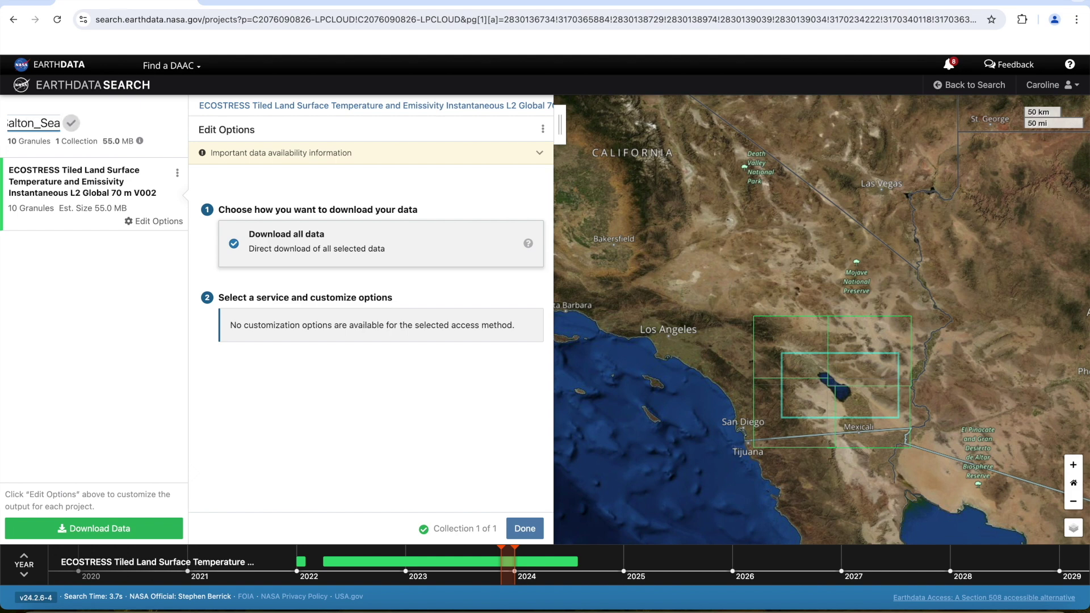
type("Dec")
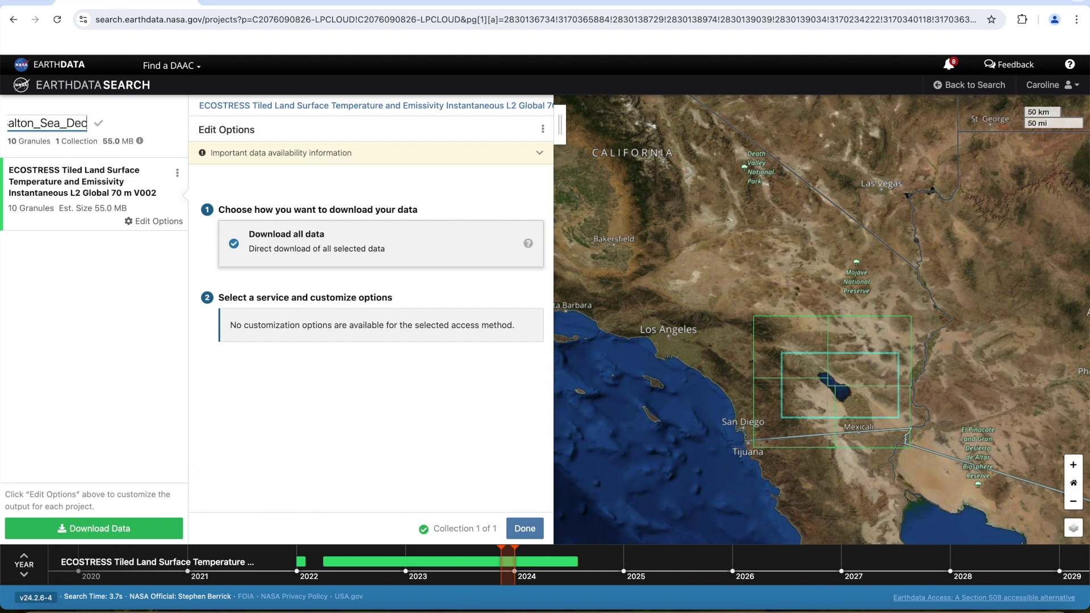
type("2023")
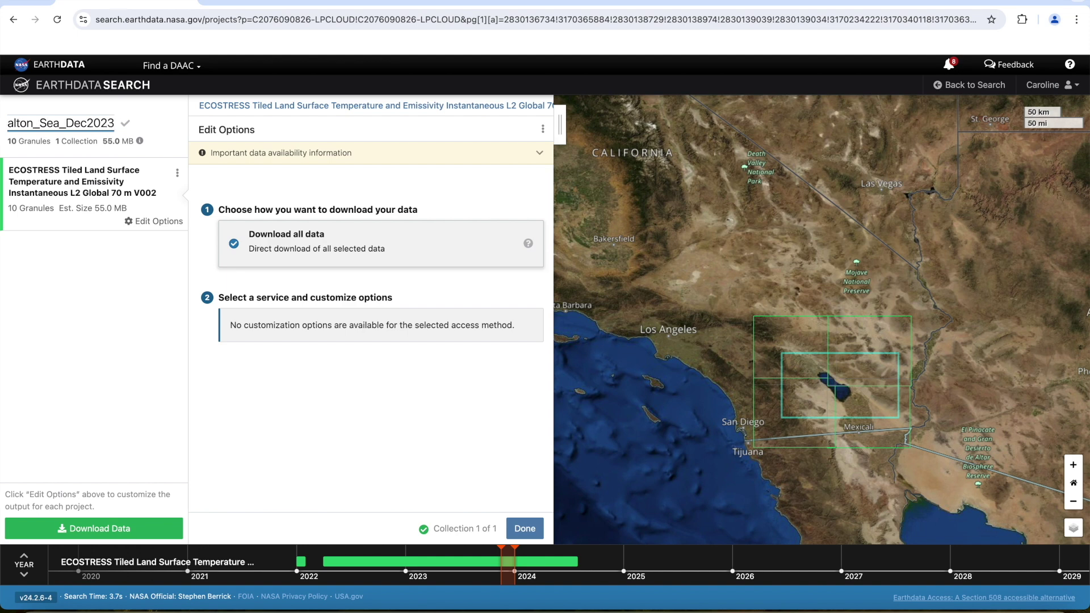
left_click(125, 125)
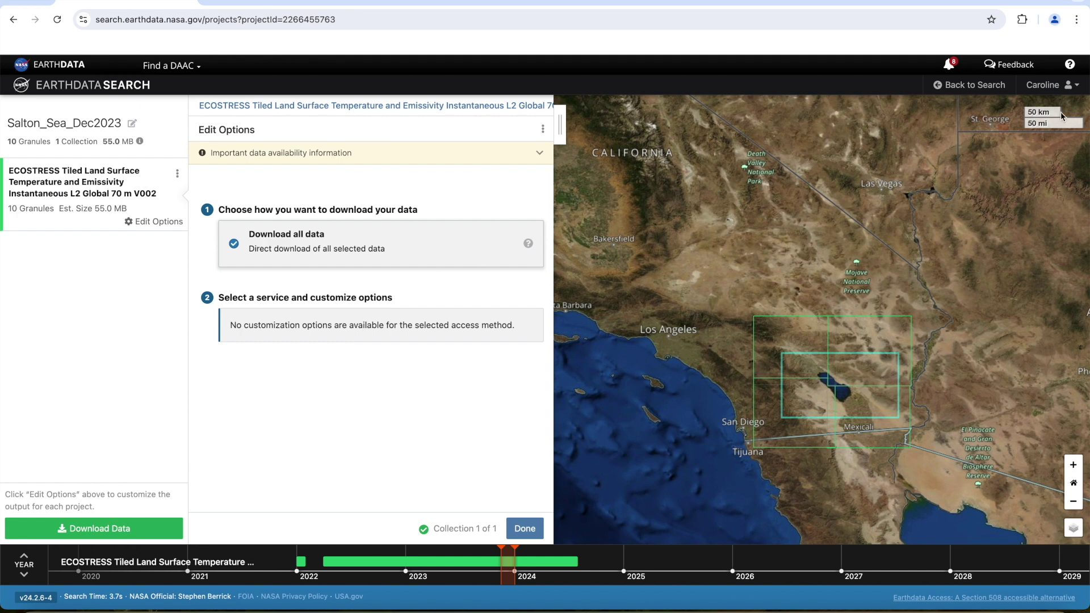
left_click(1075, 88)
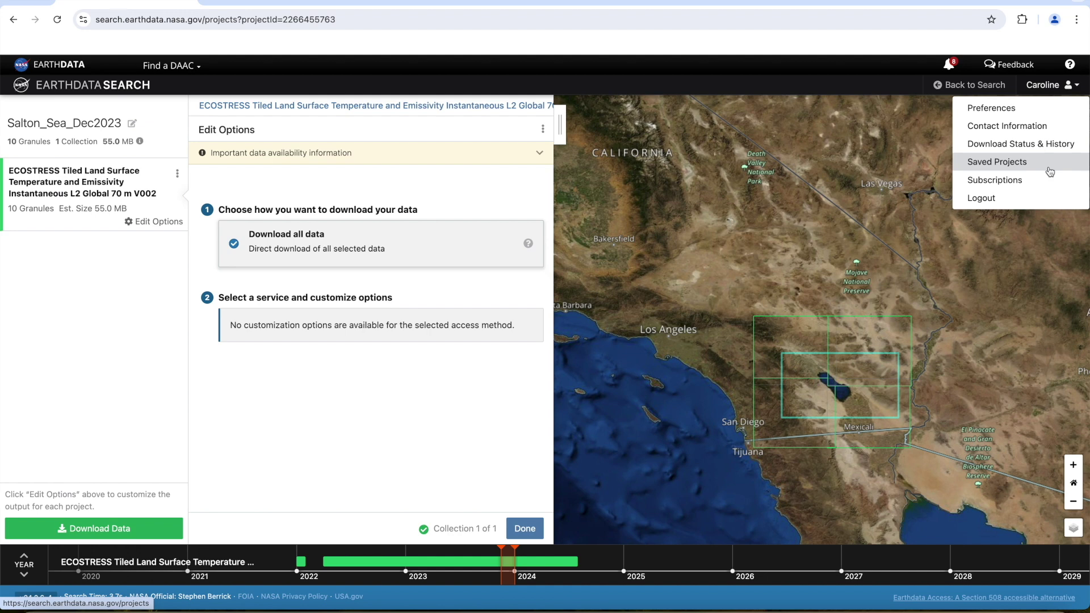
Step: Dismiss the account menu and submit the download order for the 10 ECOSTRESS granules
left_click(432, 418)
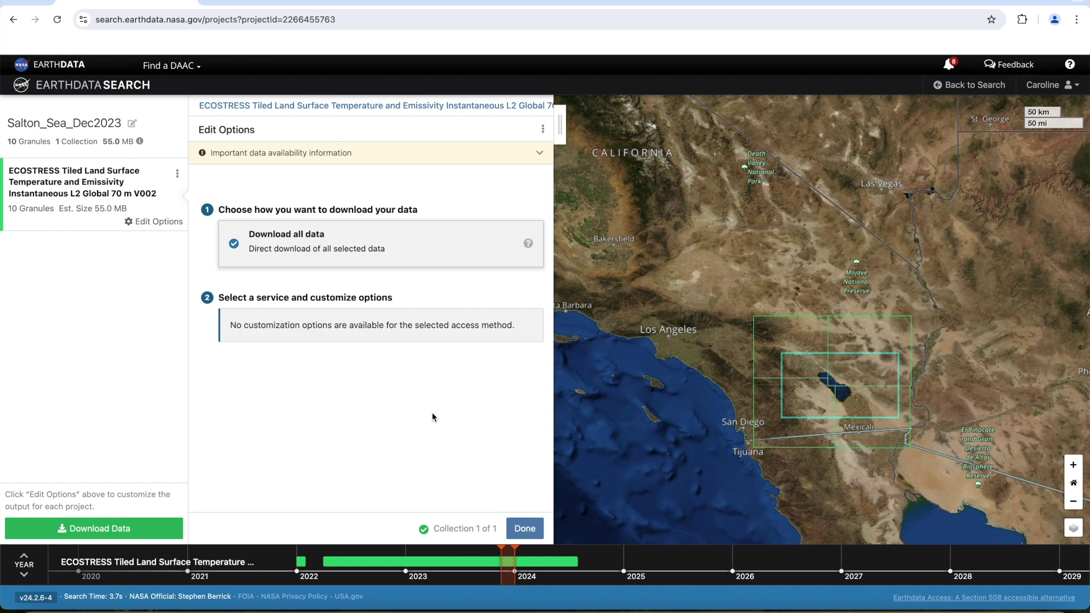
left_click(153, 533)
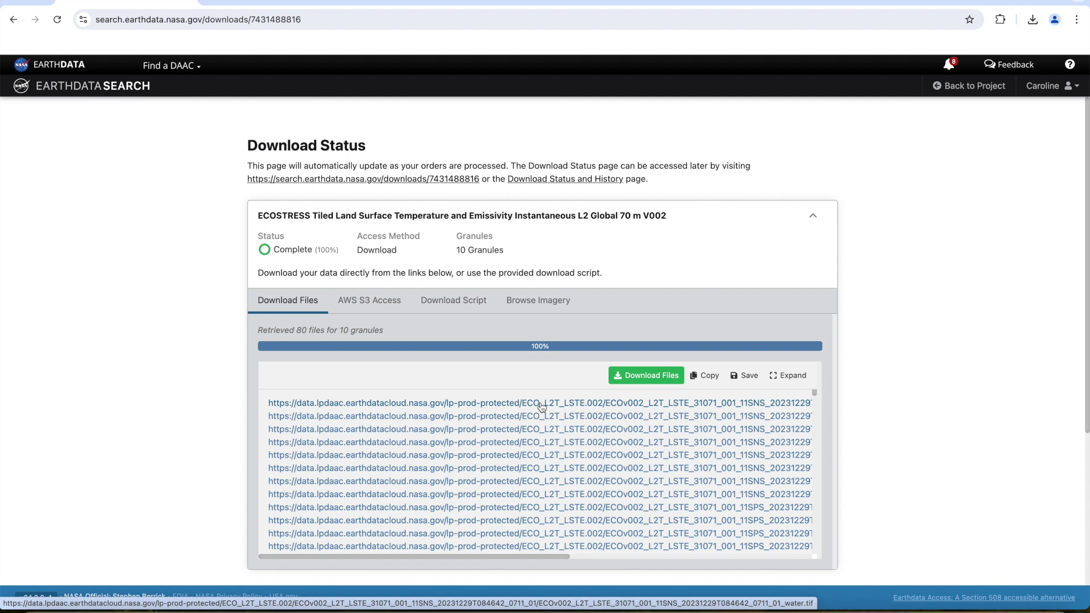
left_click(452, 302)
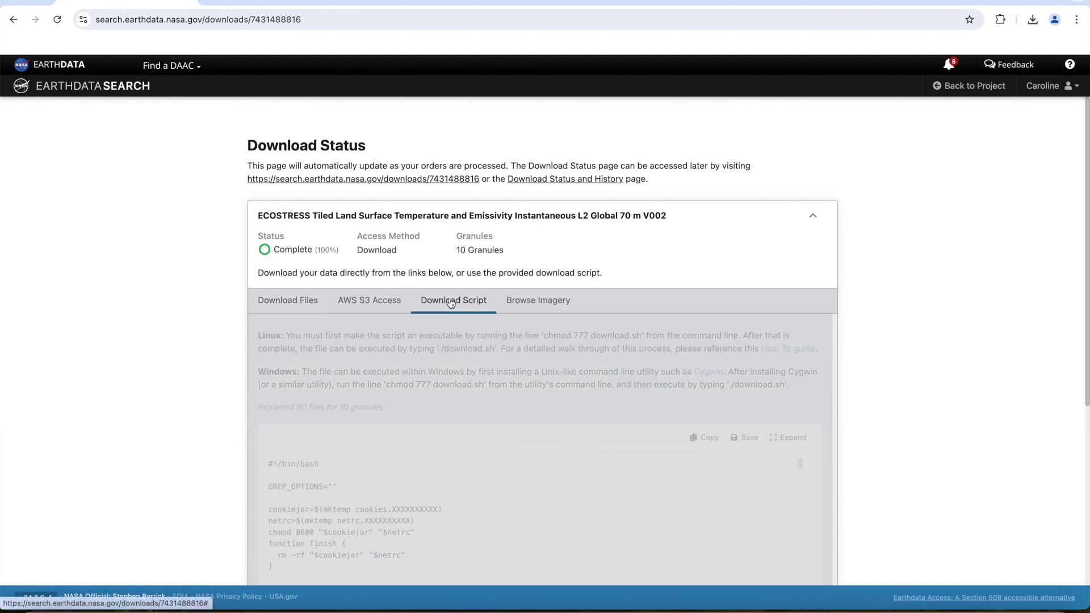
scroll(653, 393, "down", 1)
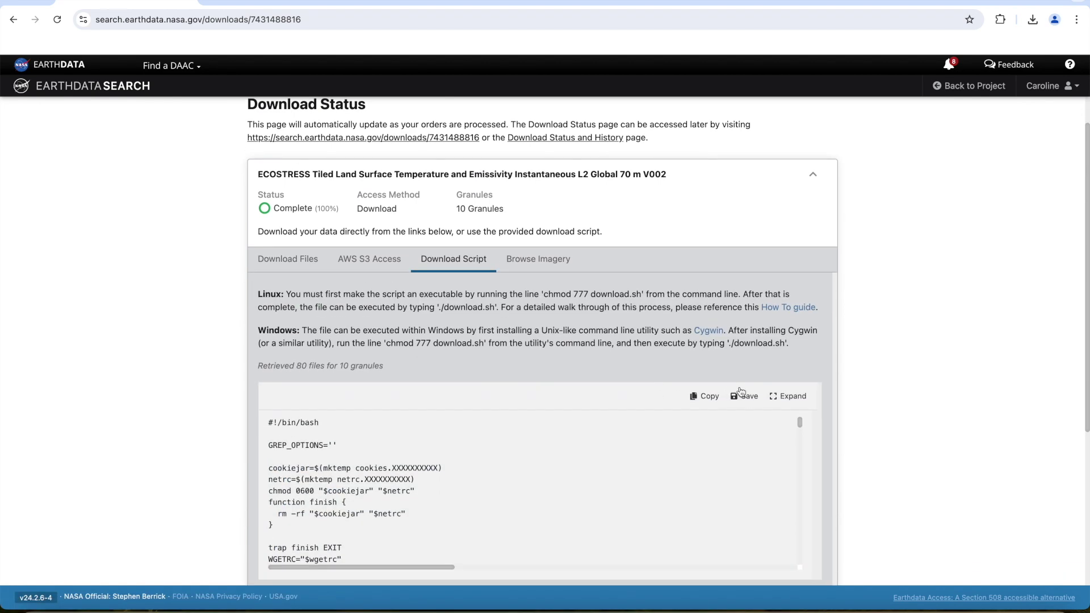
left_click(747, 403)
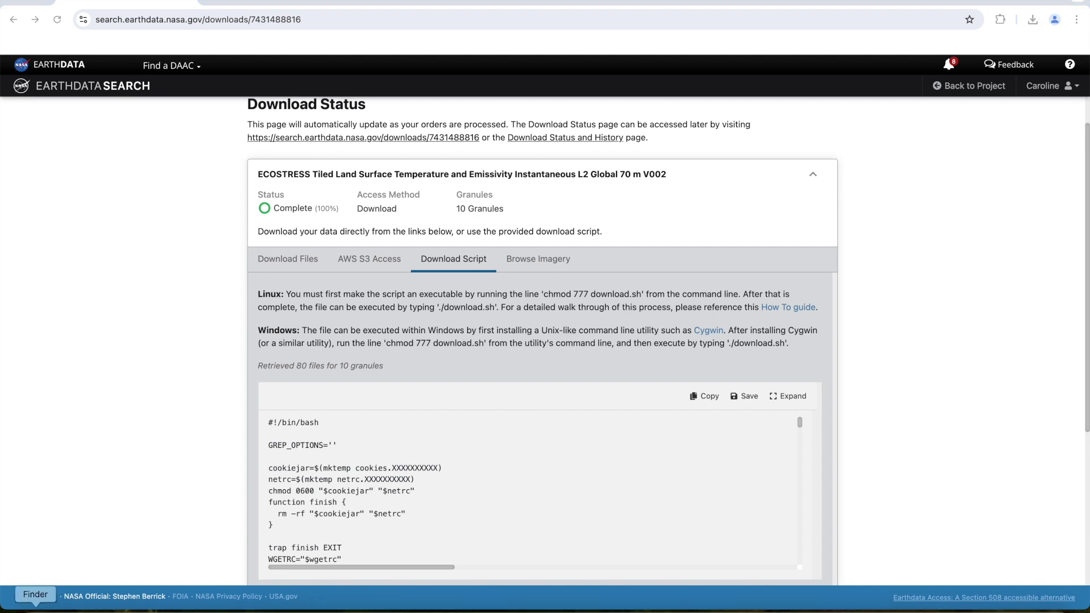
left_click(36, 610)
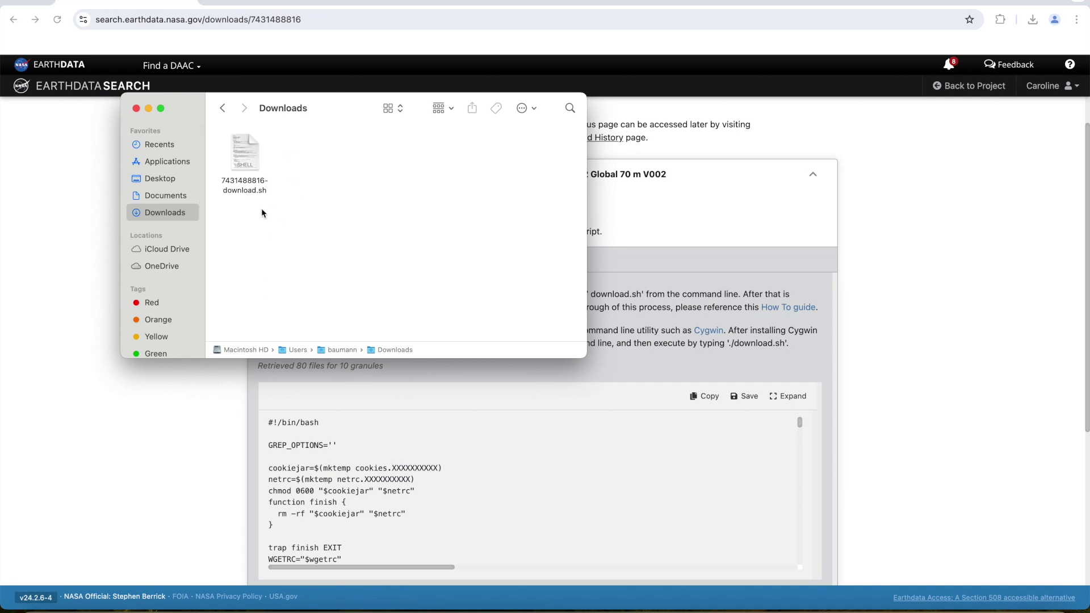
Step: Create an Earthdata_Salton_Sea folder in Downloads and move the download script into it
right_click(292, 132)
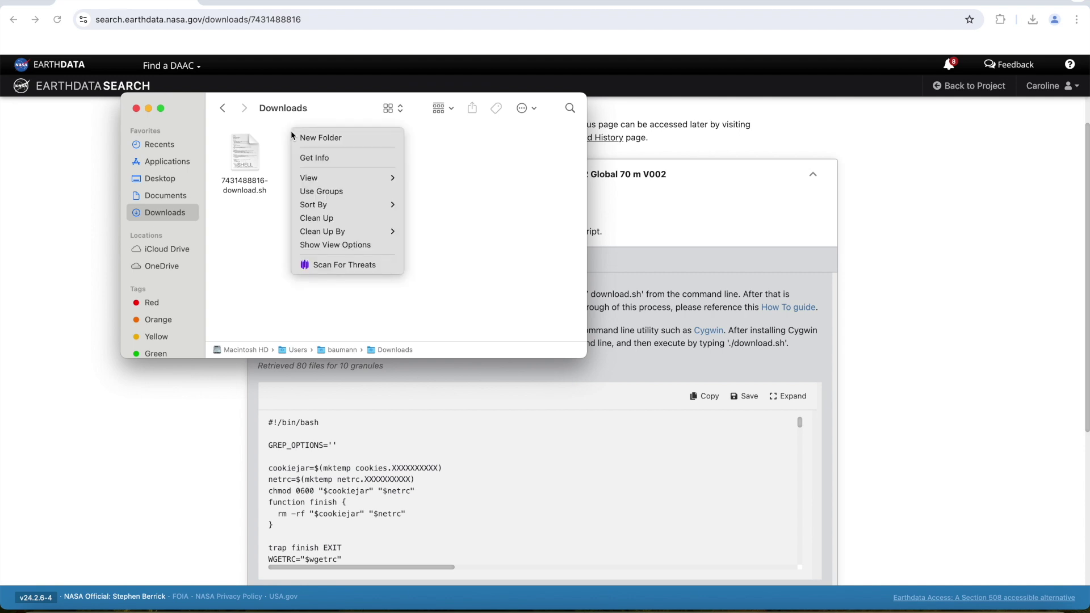
left_click(321, 138)
type("Eart")
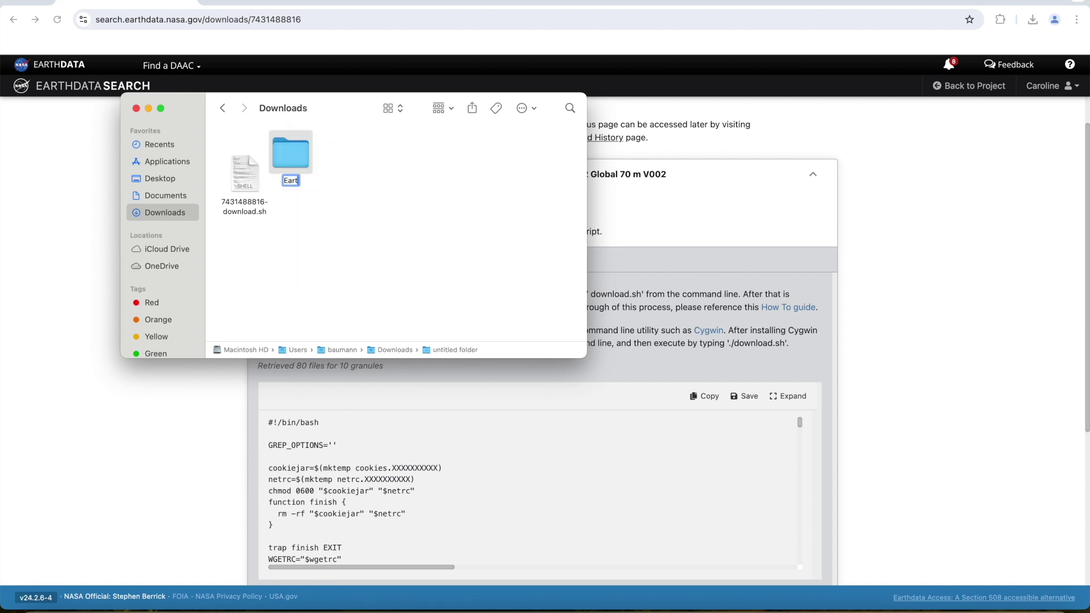
type("hdata_Salton")
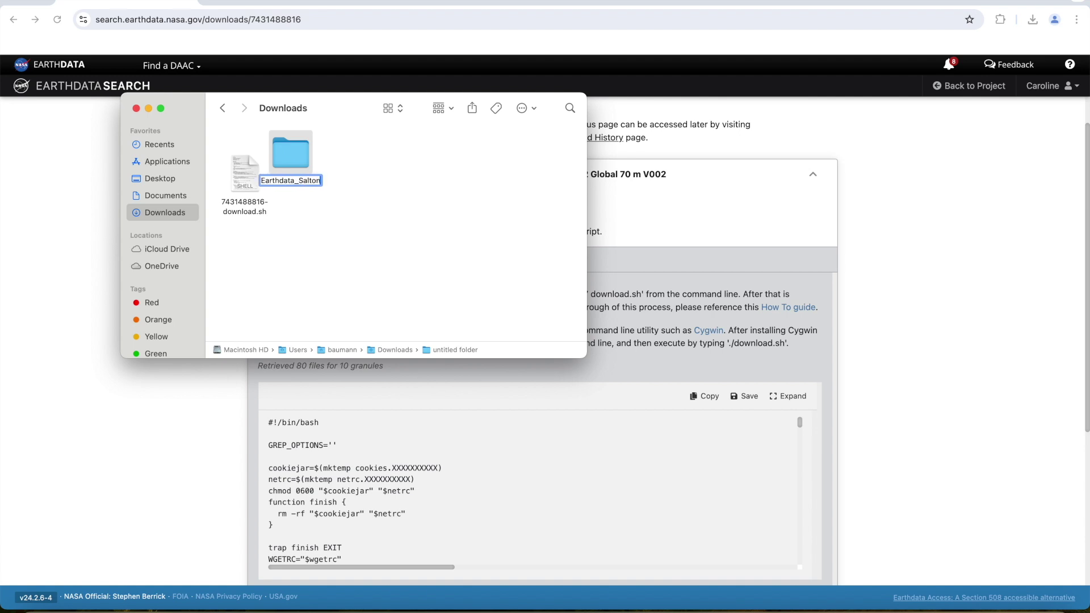
type("_Sea")
key("Return")
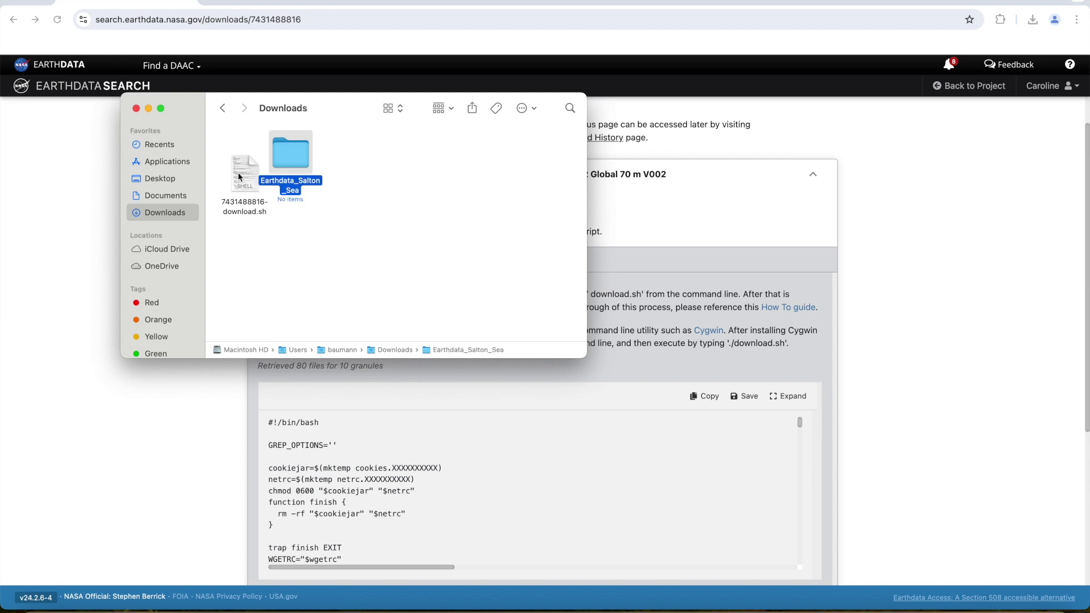
left_click_drag(238, 172, 296, 155)
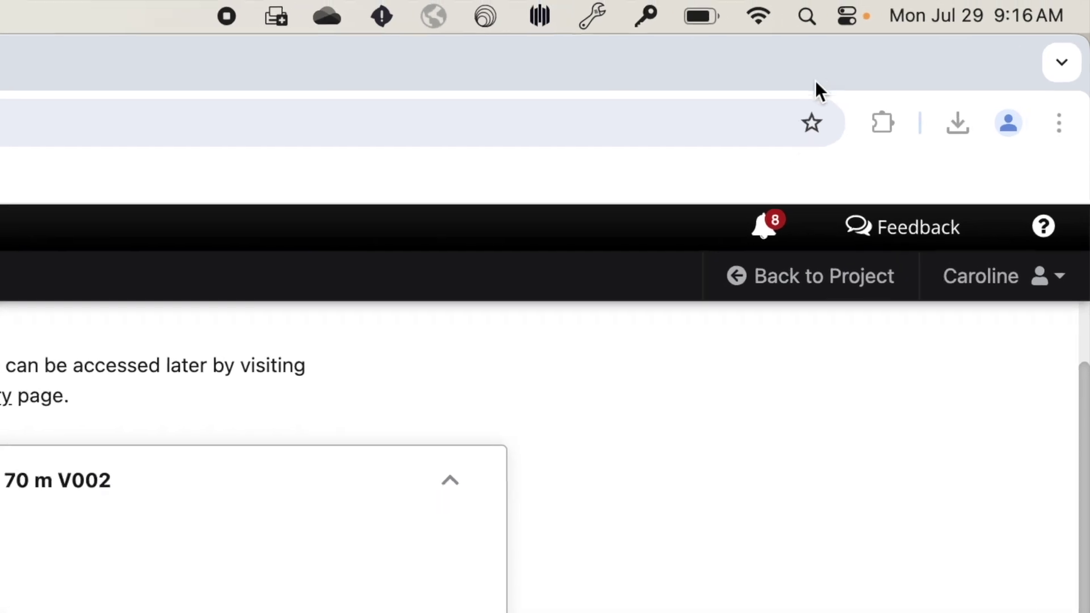
Step: Launch Terminal and enter a cd command with the Earthdata_Salton_Sea folder path
left_click(869, 2)
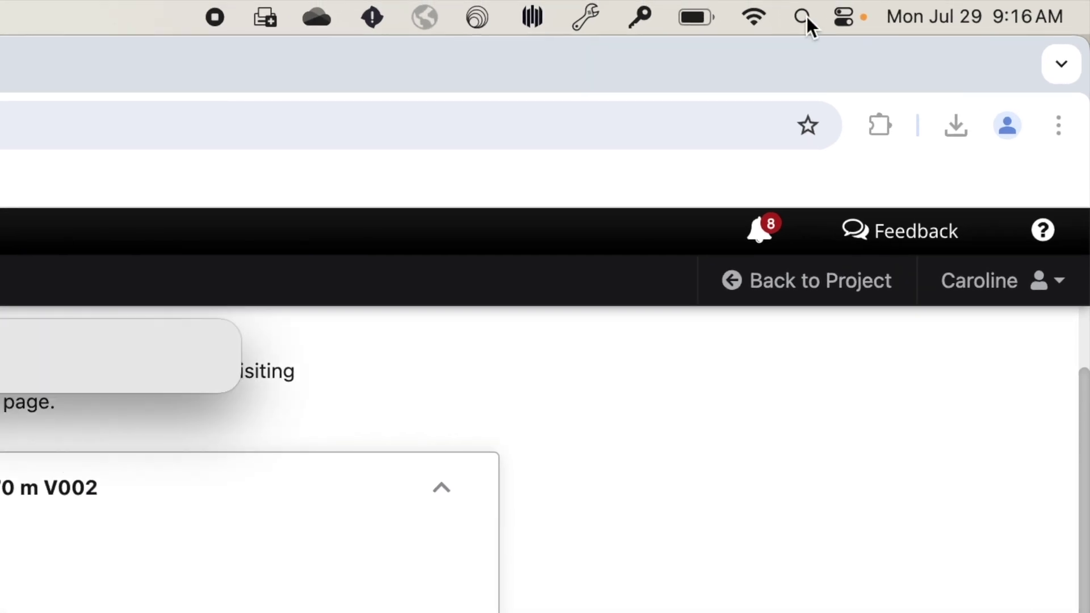
type("terminal")
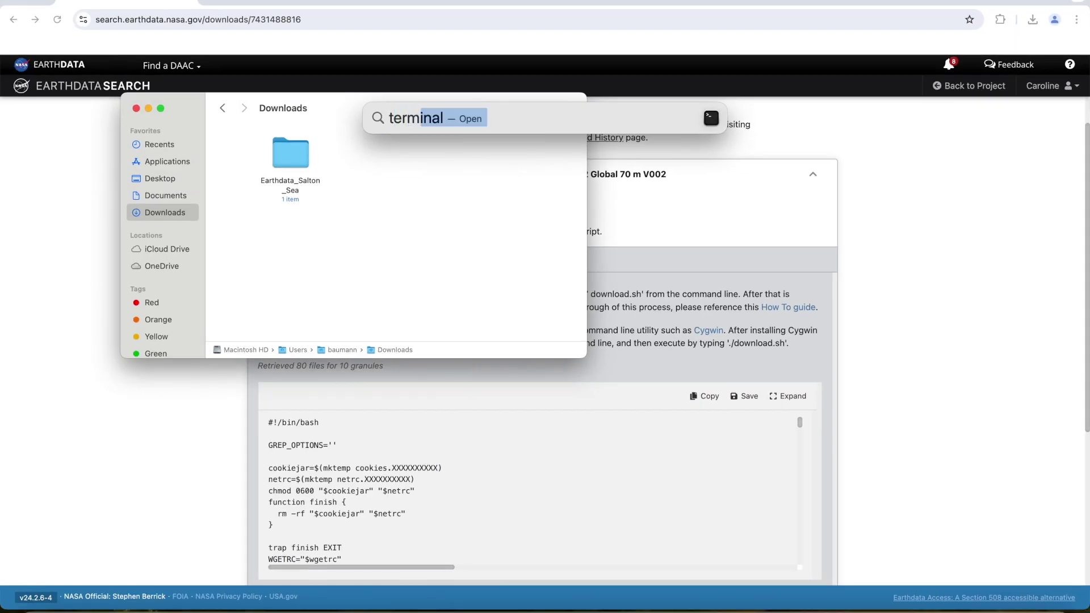
key("Return")
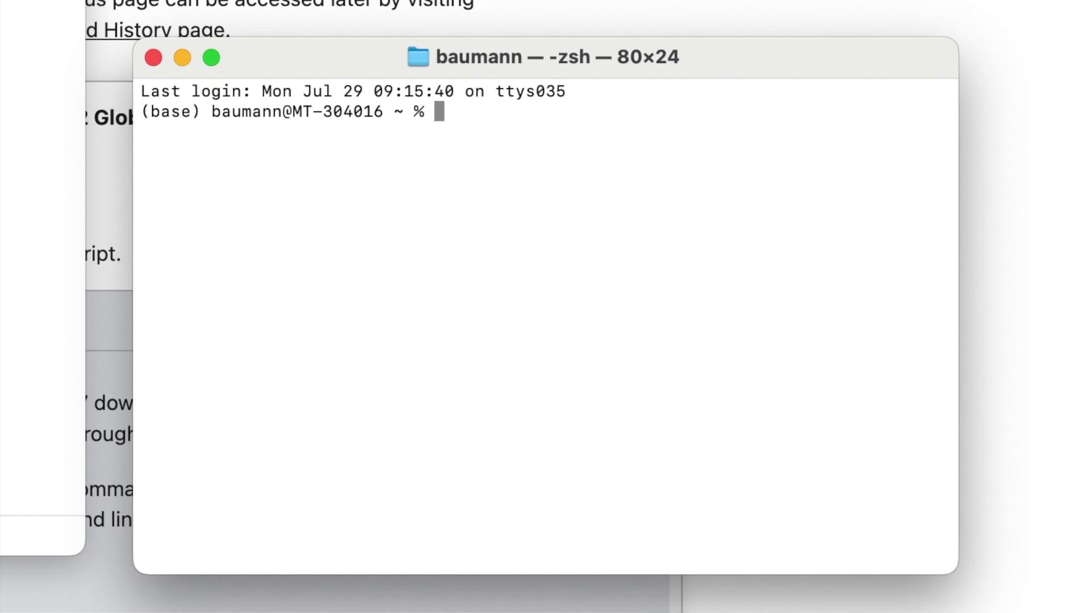
type("cd")
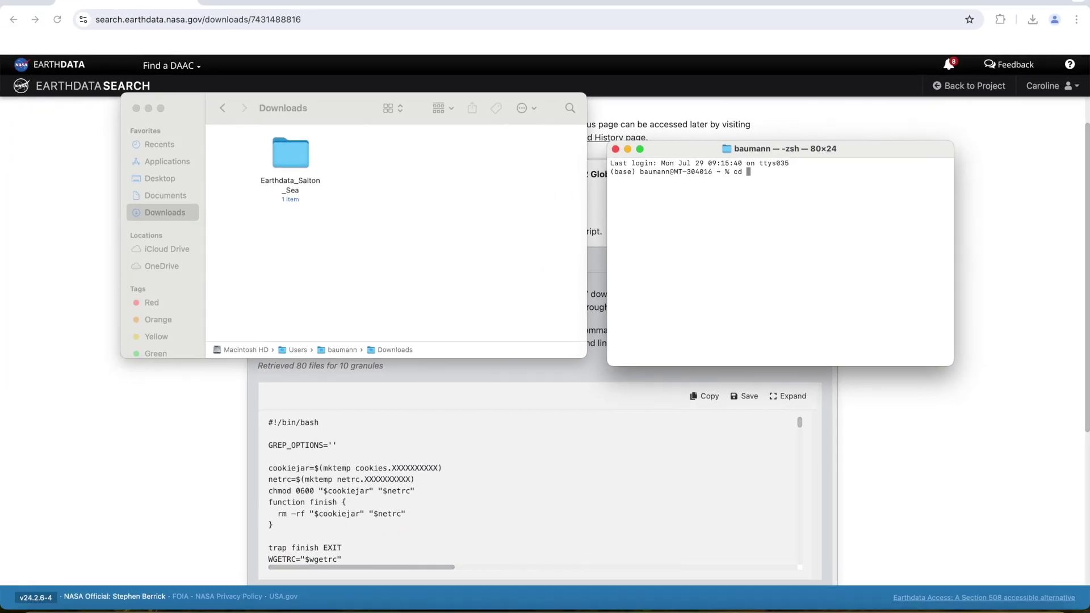
left_click_drag(301, 156, 835, 181)
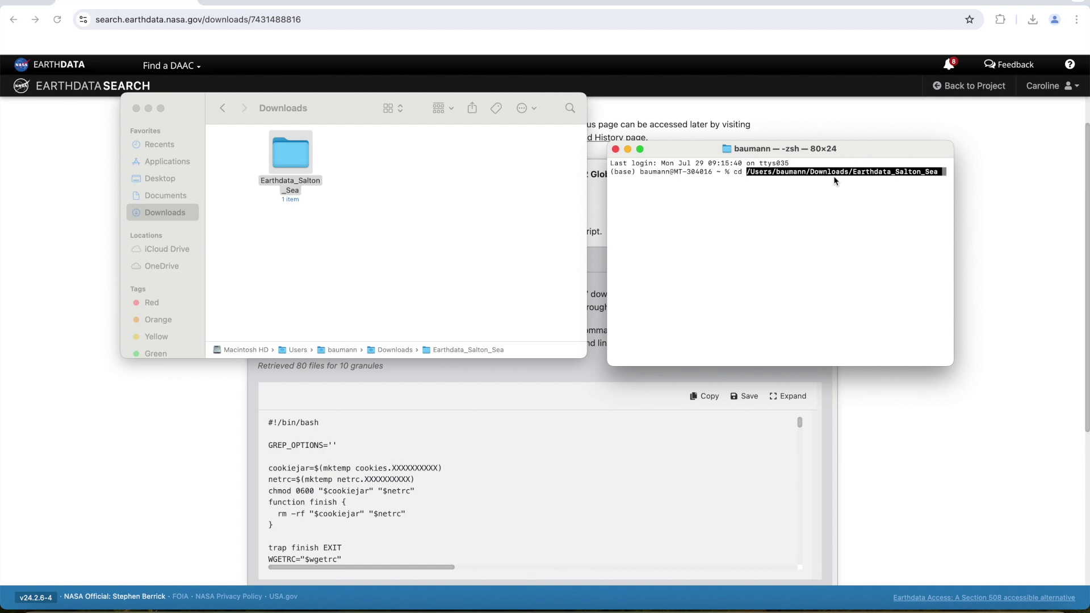
key("Return")
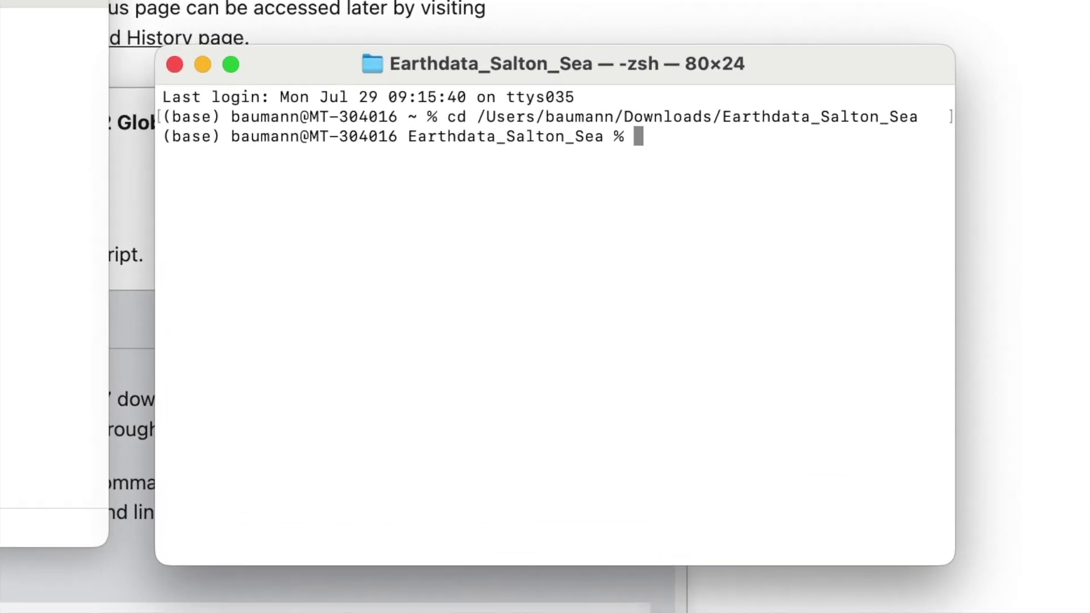
type("ch")
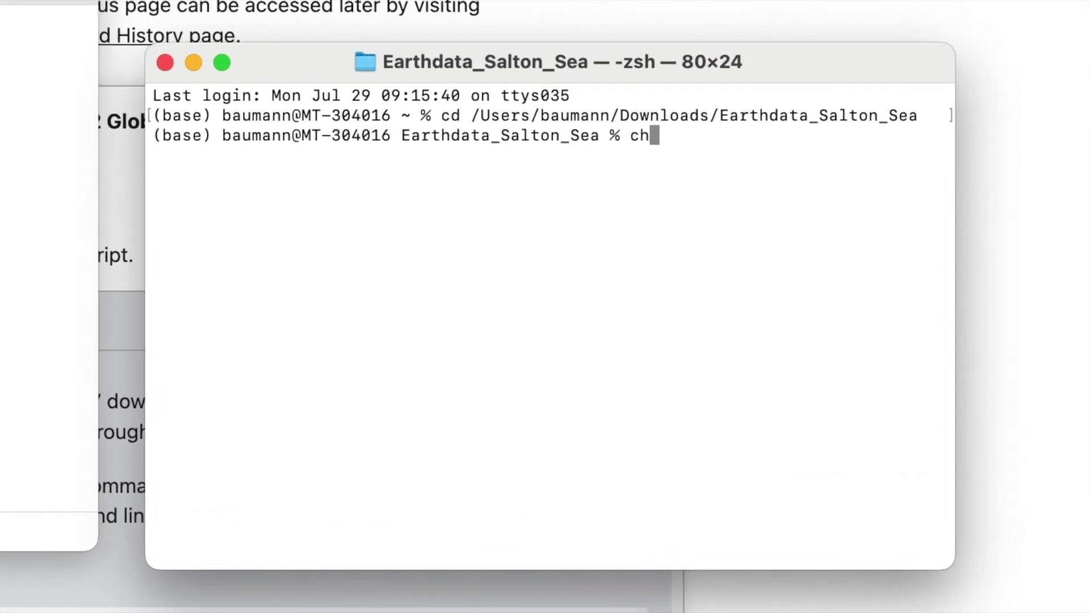
type("mod")
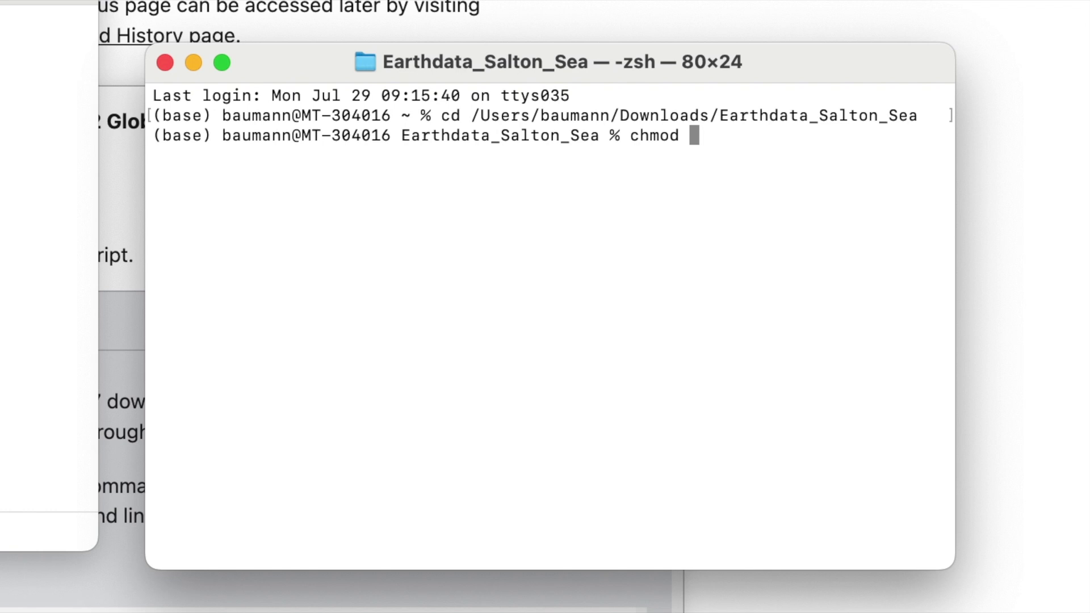
type(" 777")
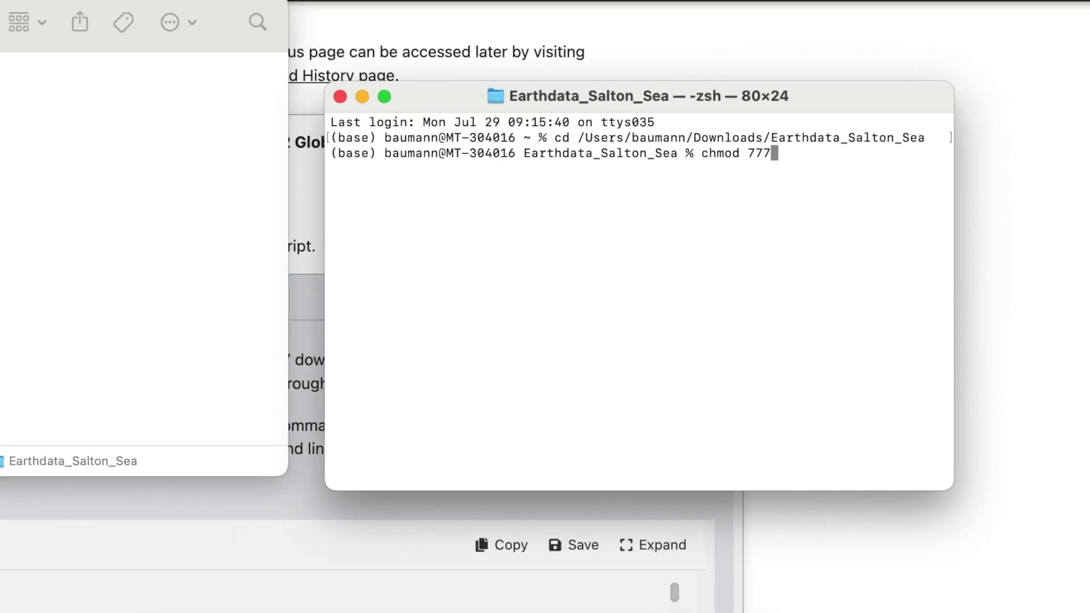
left_click(291, 159)
double_click(291, 159)
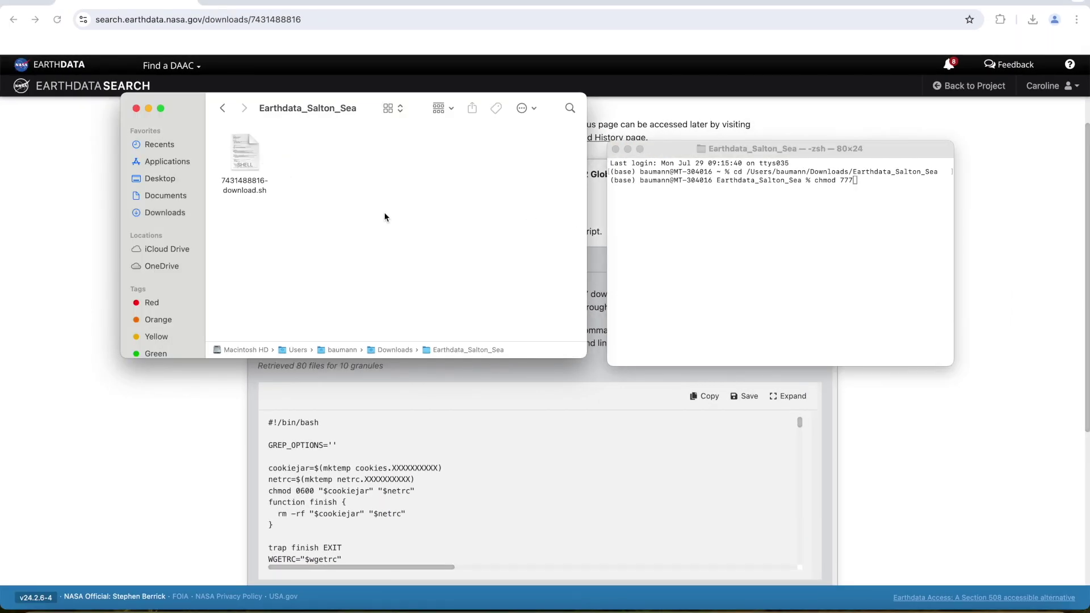
left_click(250, 188)
right_click(250, 187)
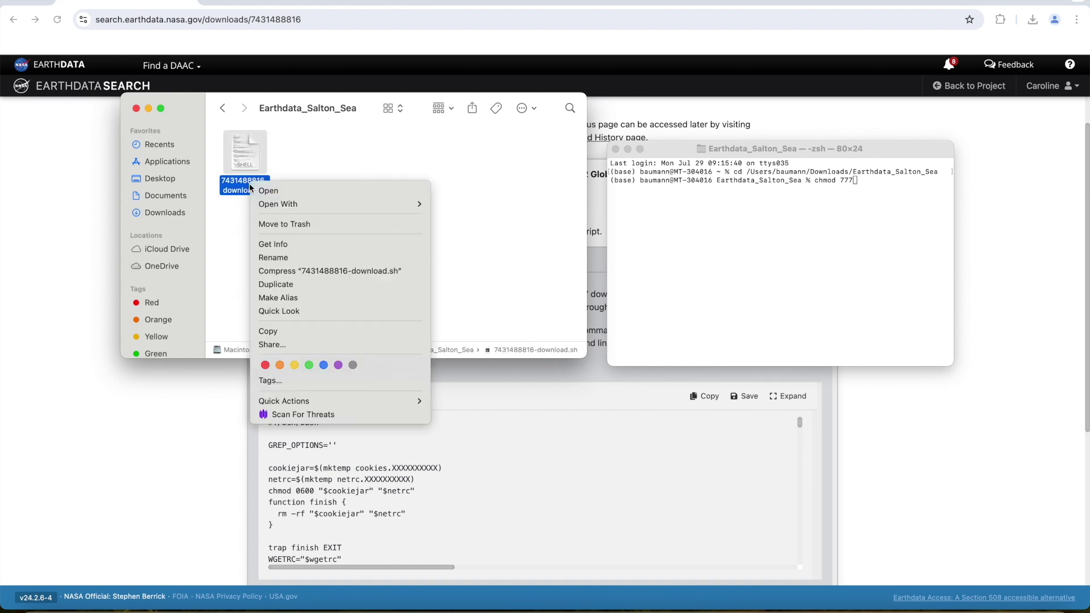
left_click(304, 259)
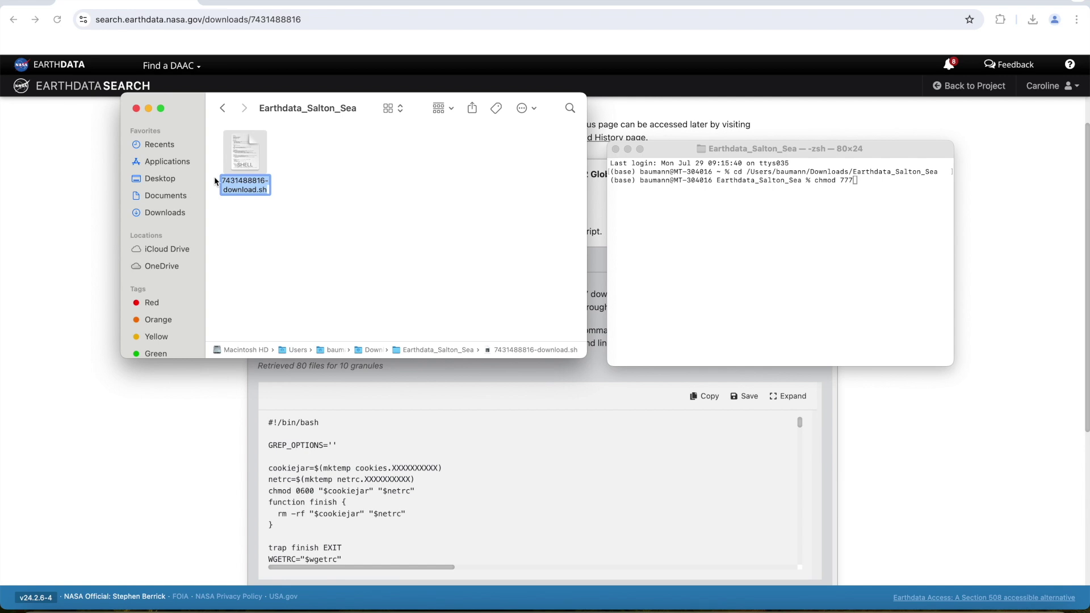
left_click(333, 210)
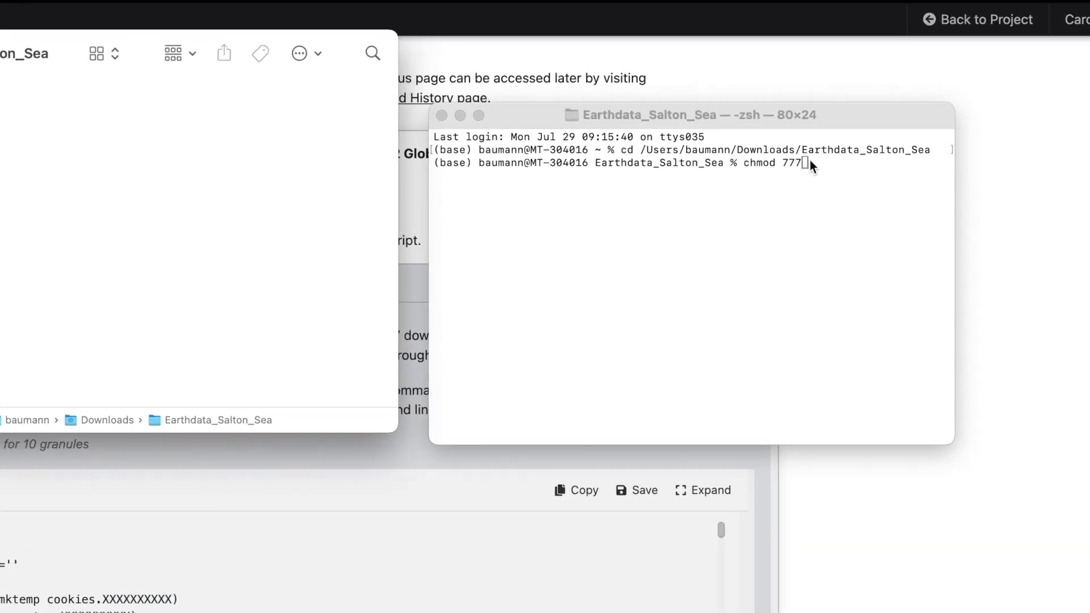
left_click(810, 159)
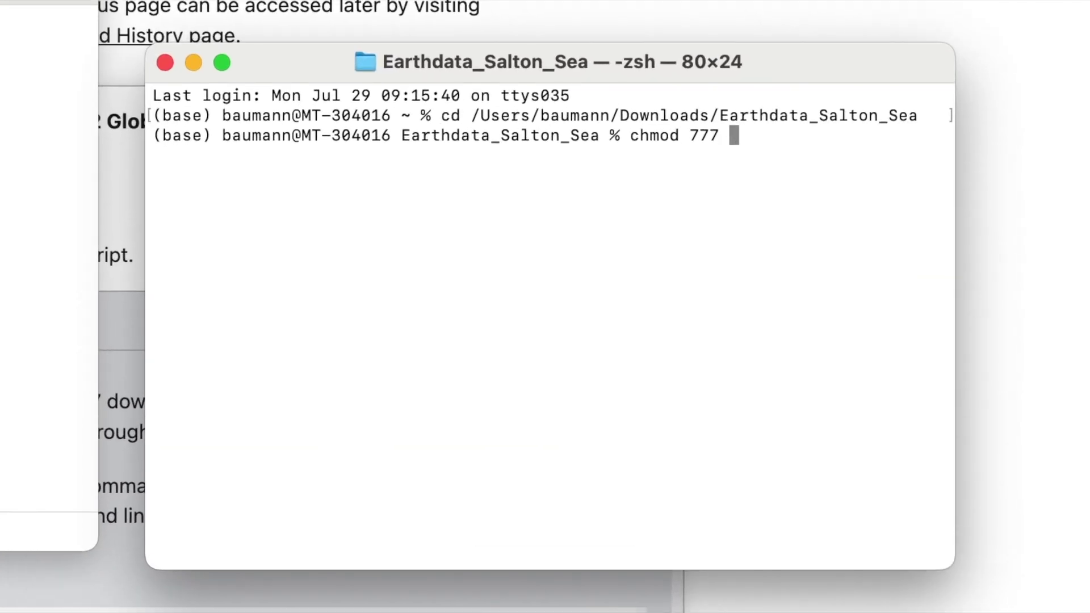
key("super+v")
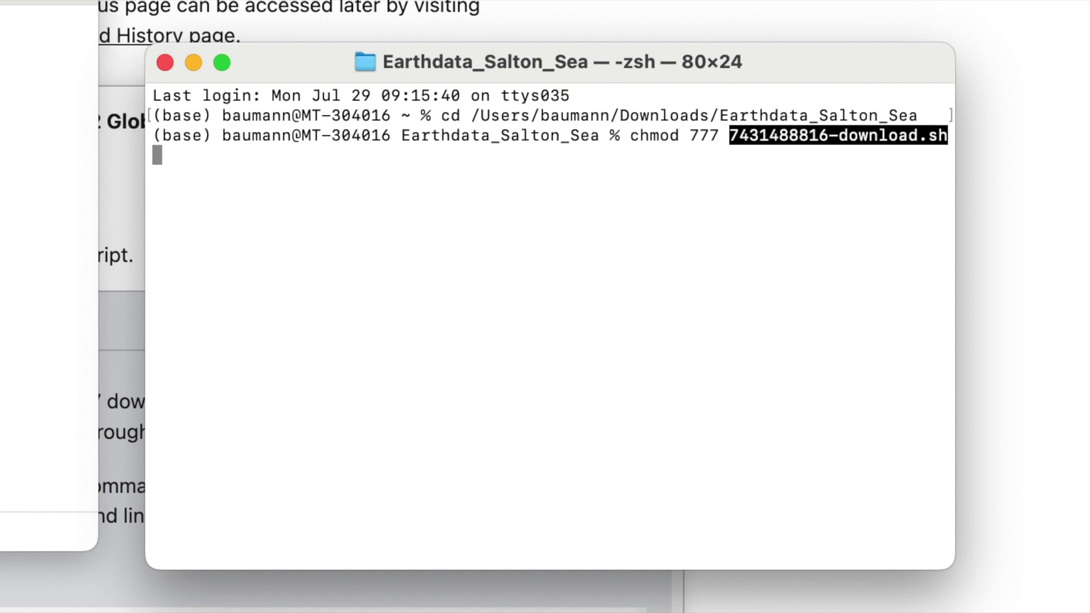
key("Return")
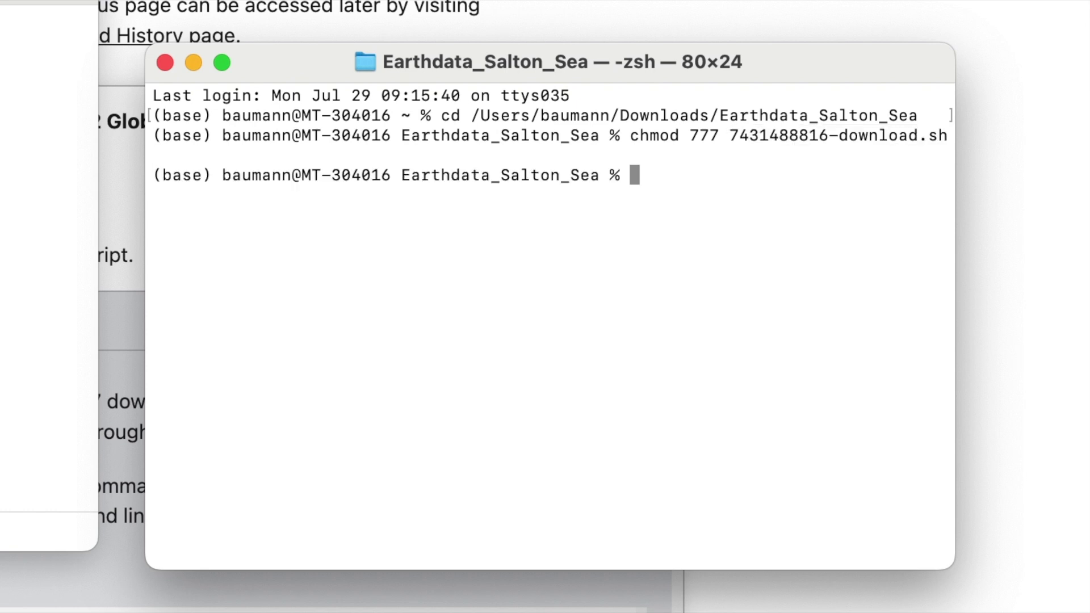
type("./")
key("super+v")
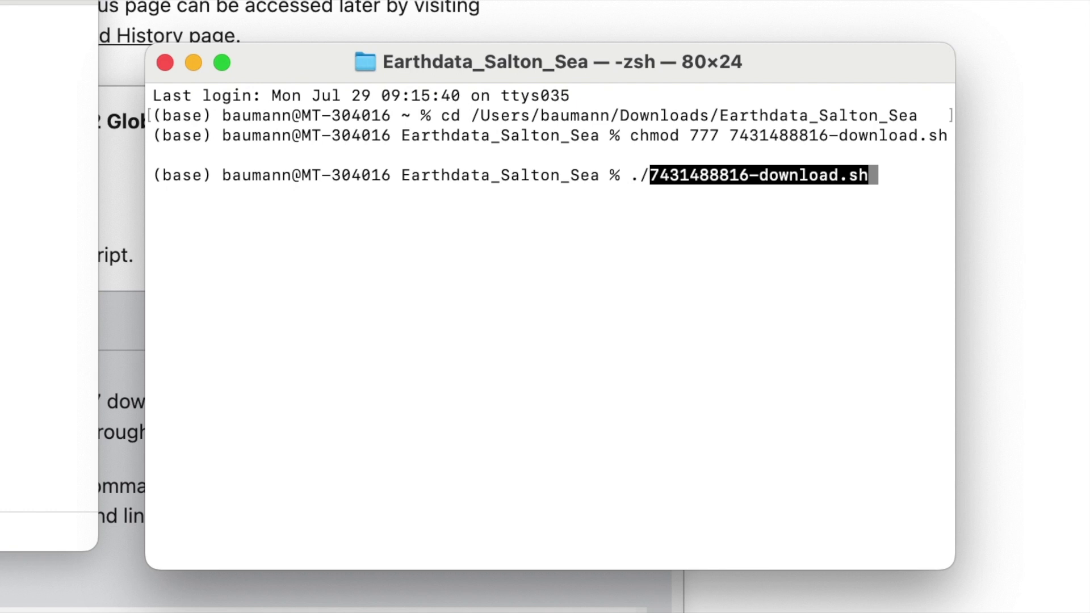
key("Return")
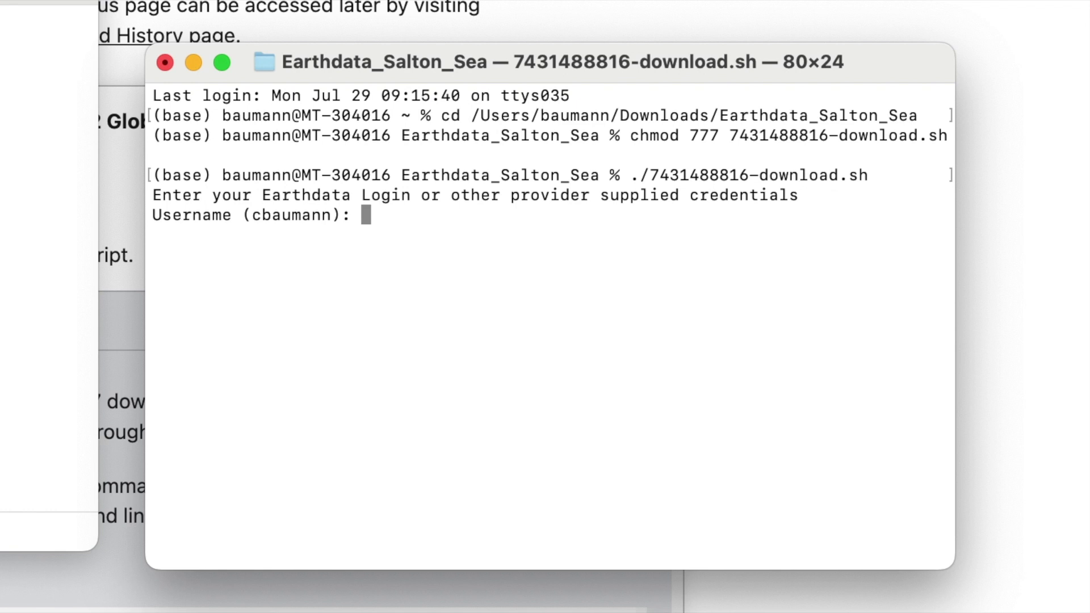
type("cbauman")
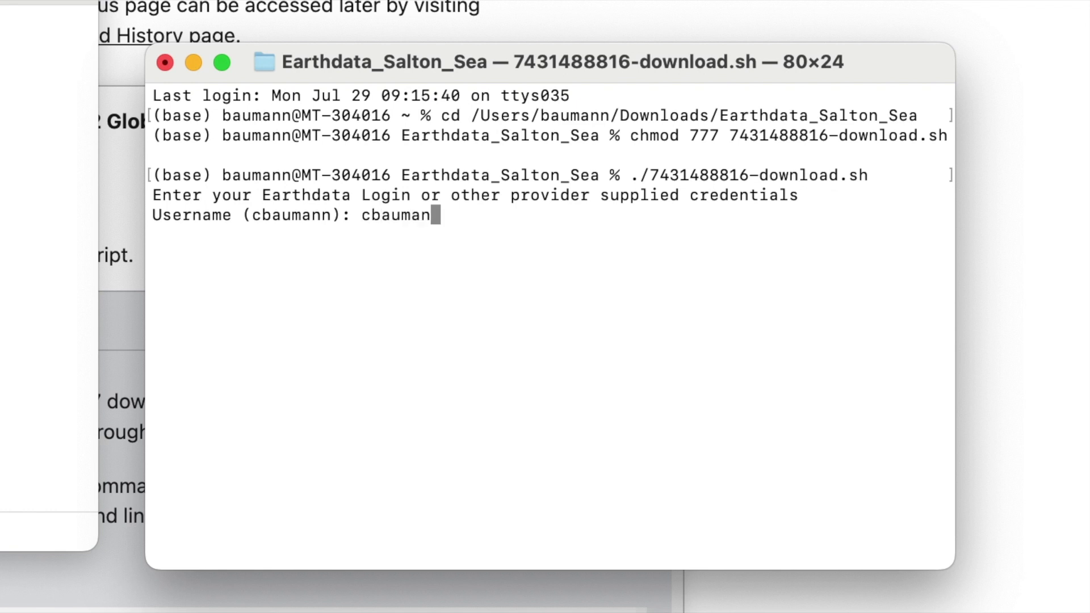
type("n")
key("Return")
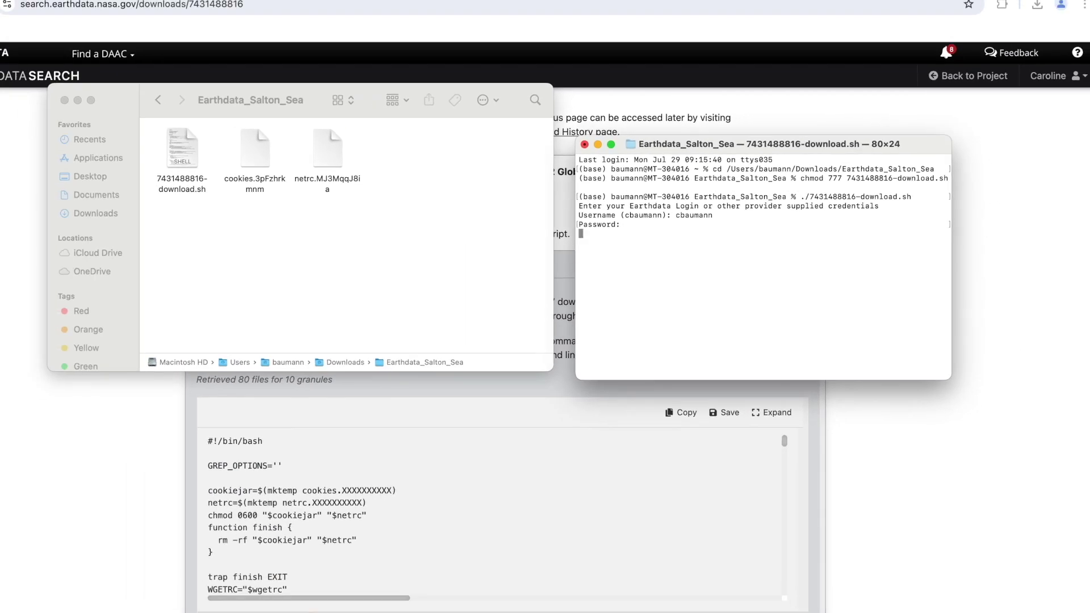
key("Return")
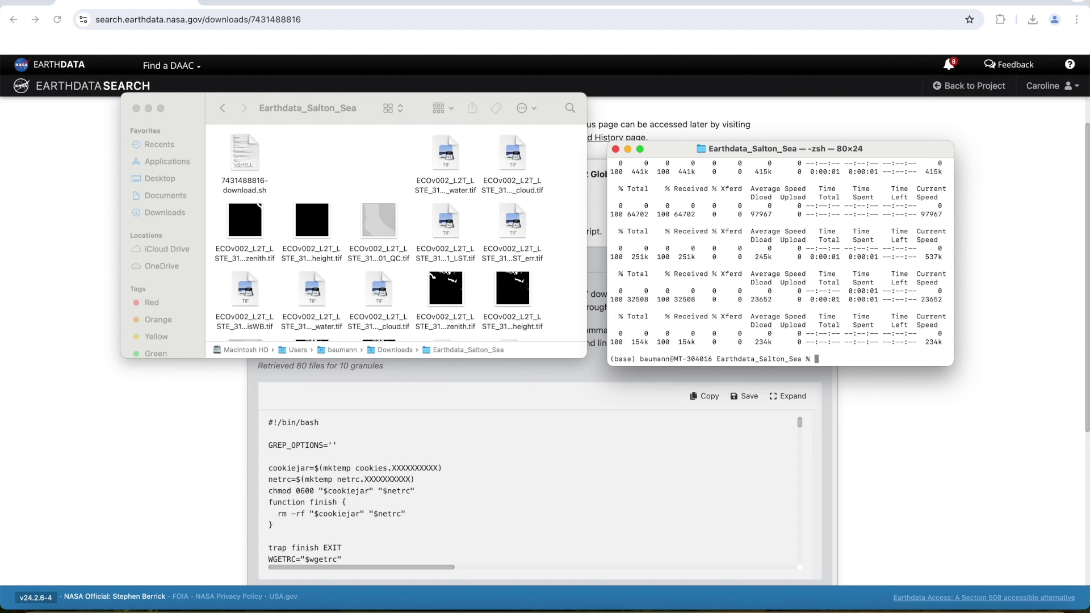
left_click(376, 100)
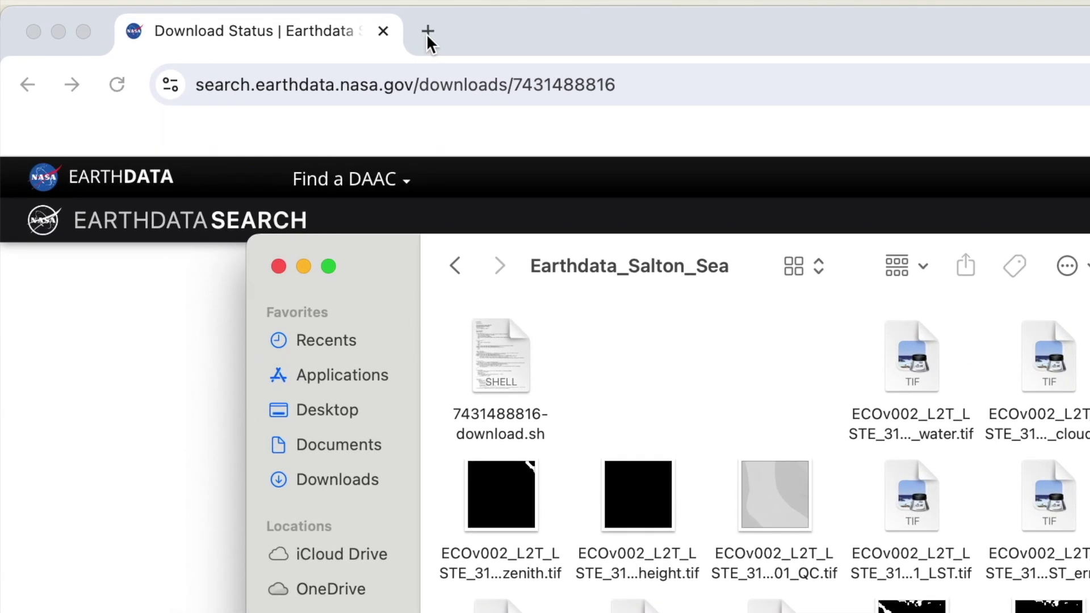
left_click(280, 6)
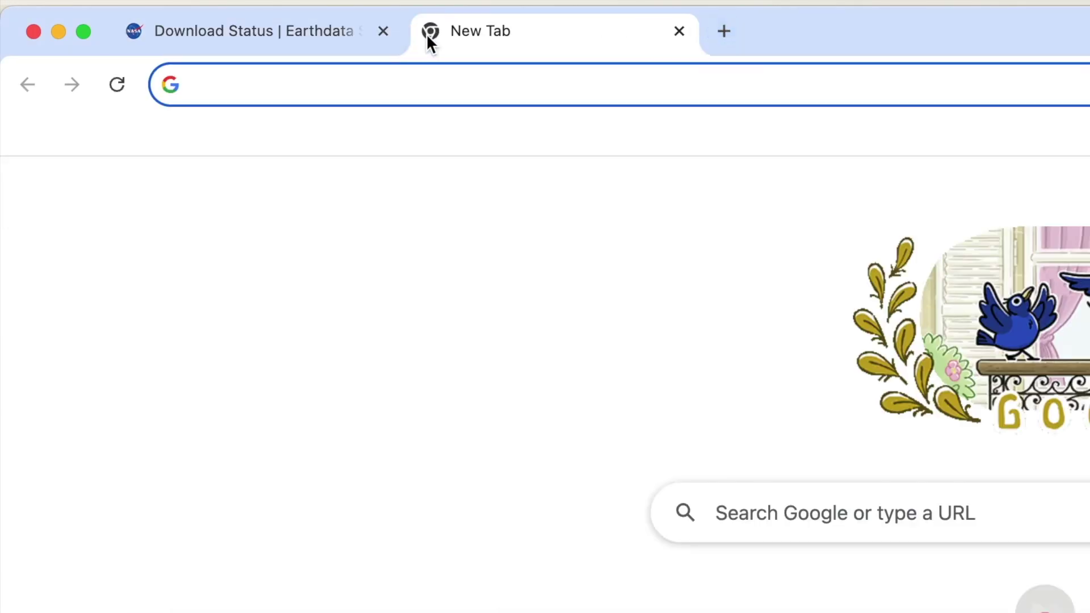
Step: Search for 'ecostress naming convention' and open the LP DAAC ECOSTRESS Overview result
type("ECOSTRESS")
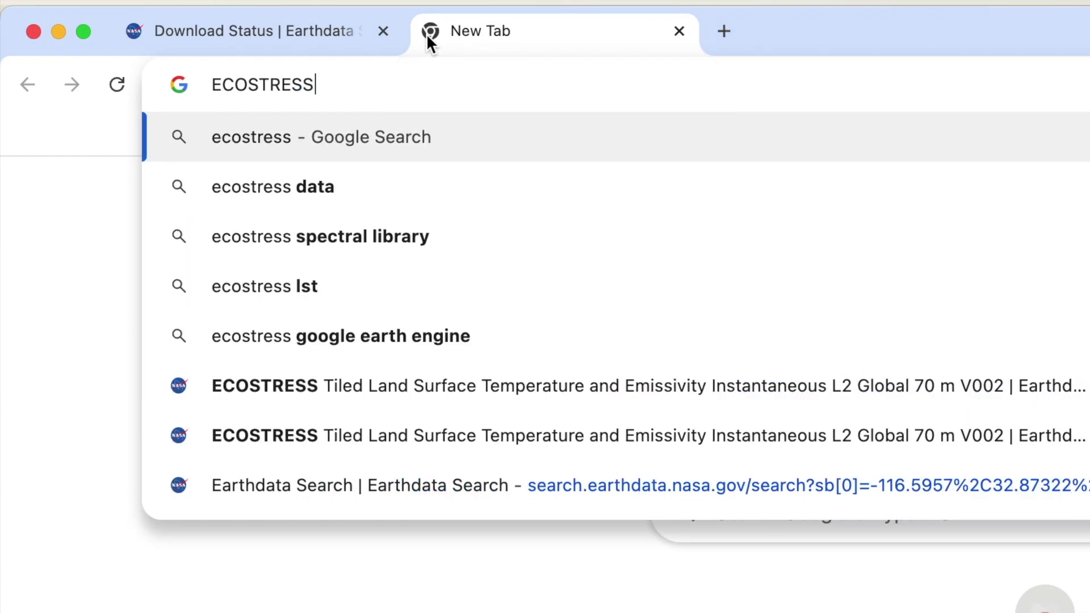
type(" naming con")
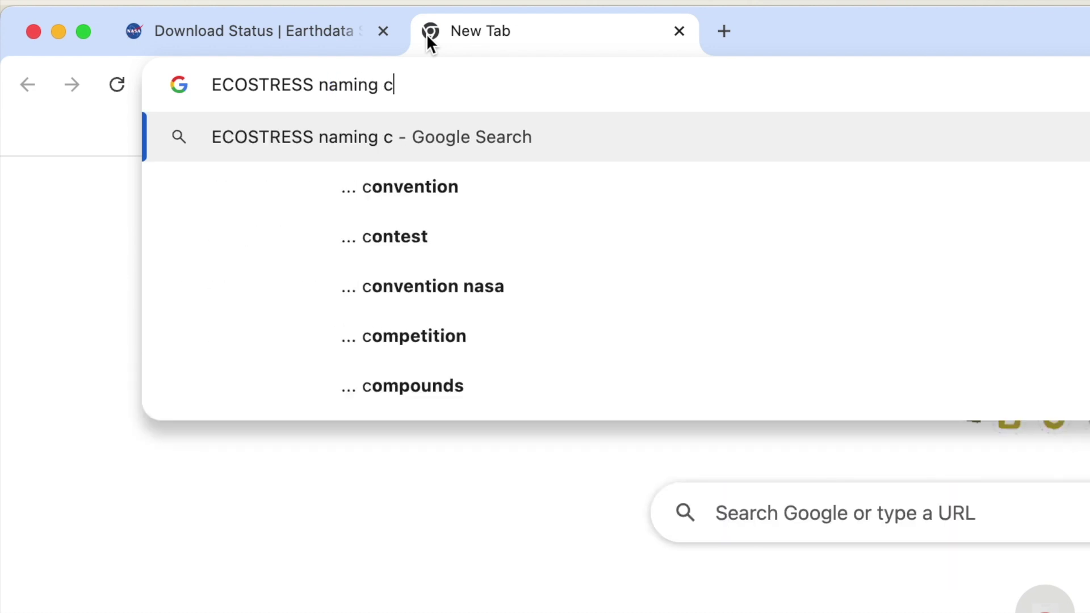
left_click(441, 176)
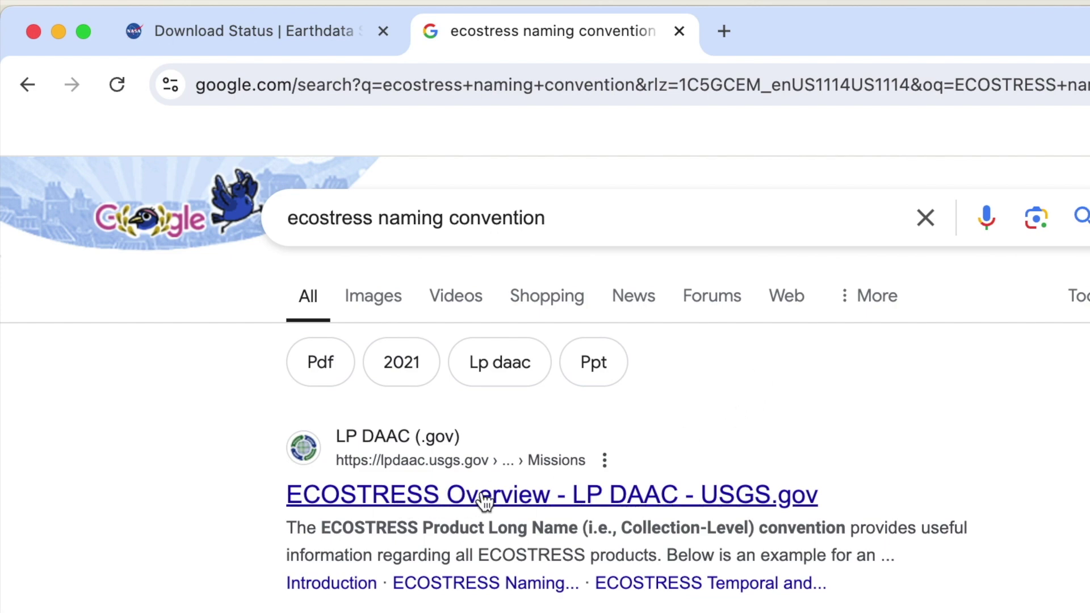
left_click(528, 498)
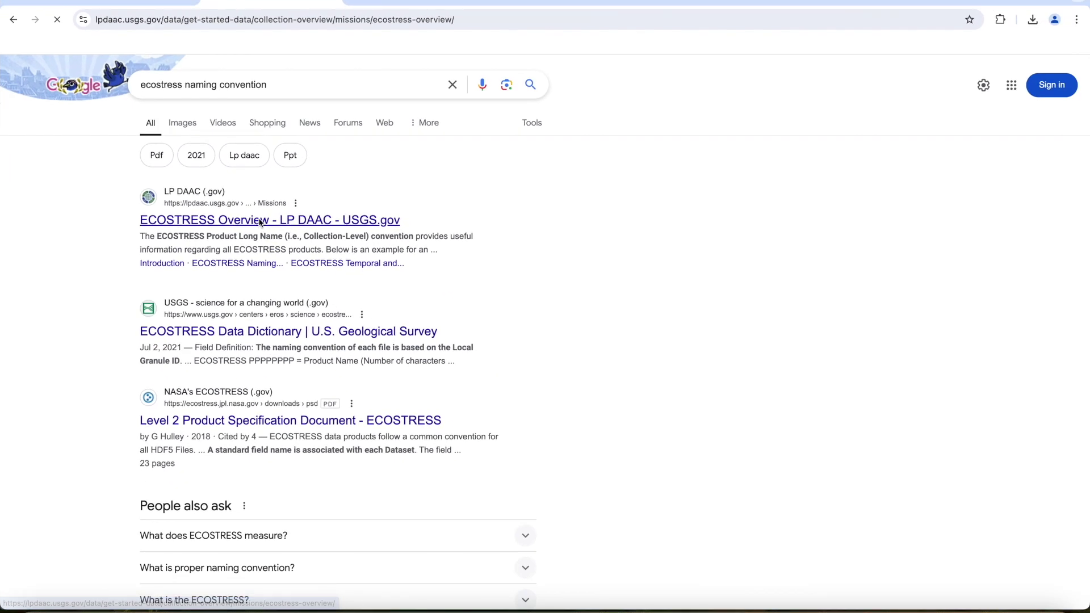
Step: Scroll the ECOSTRESS Overview page down to the Naming Conventions section
scroll(487, 364, "down", 5)
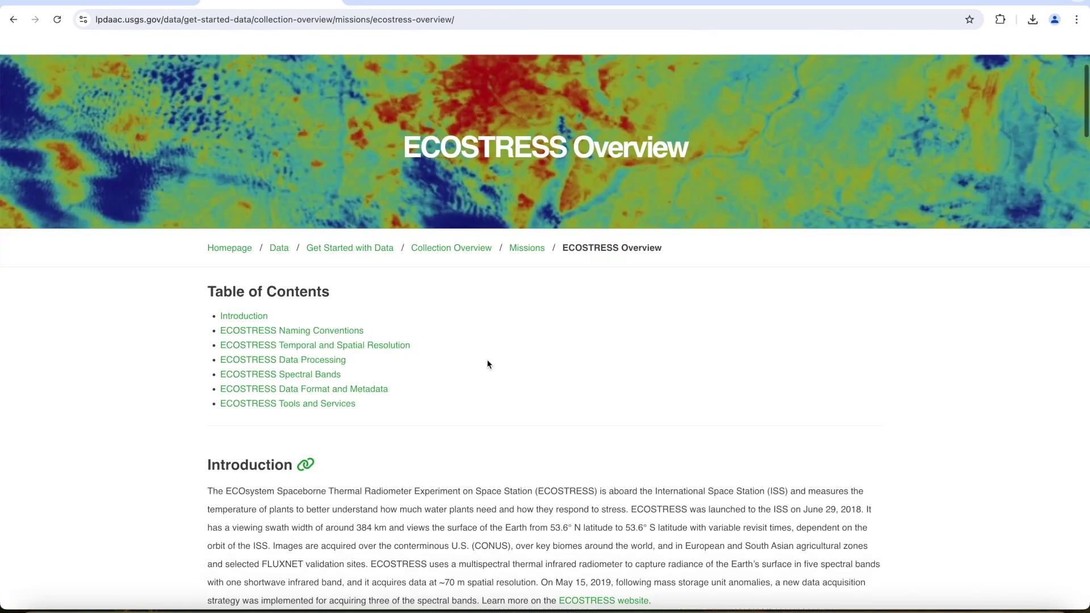
scroll(487, 364, "down", 5)
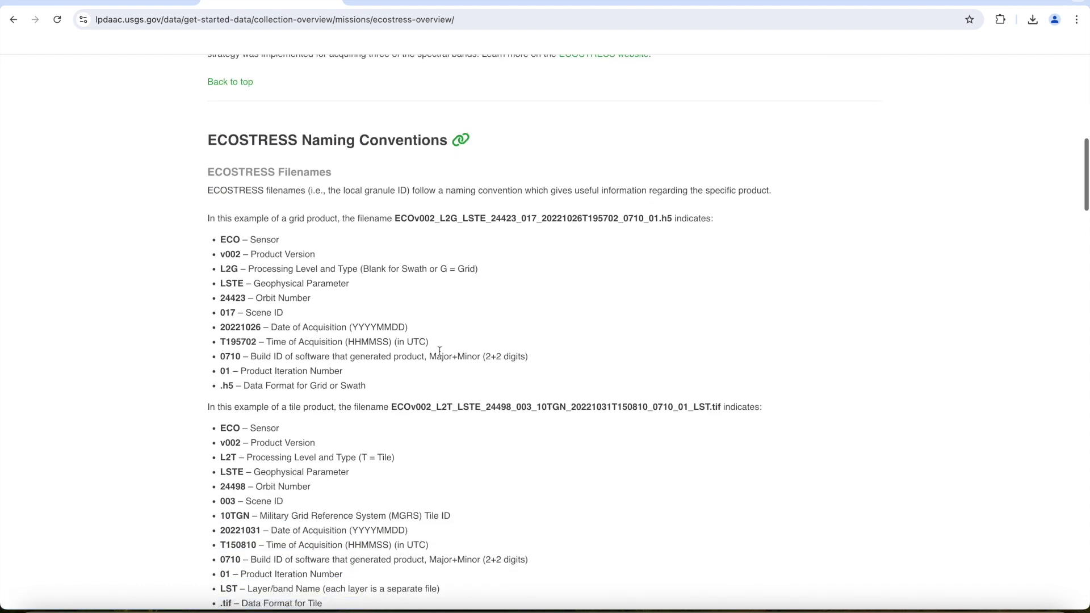